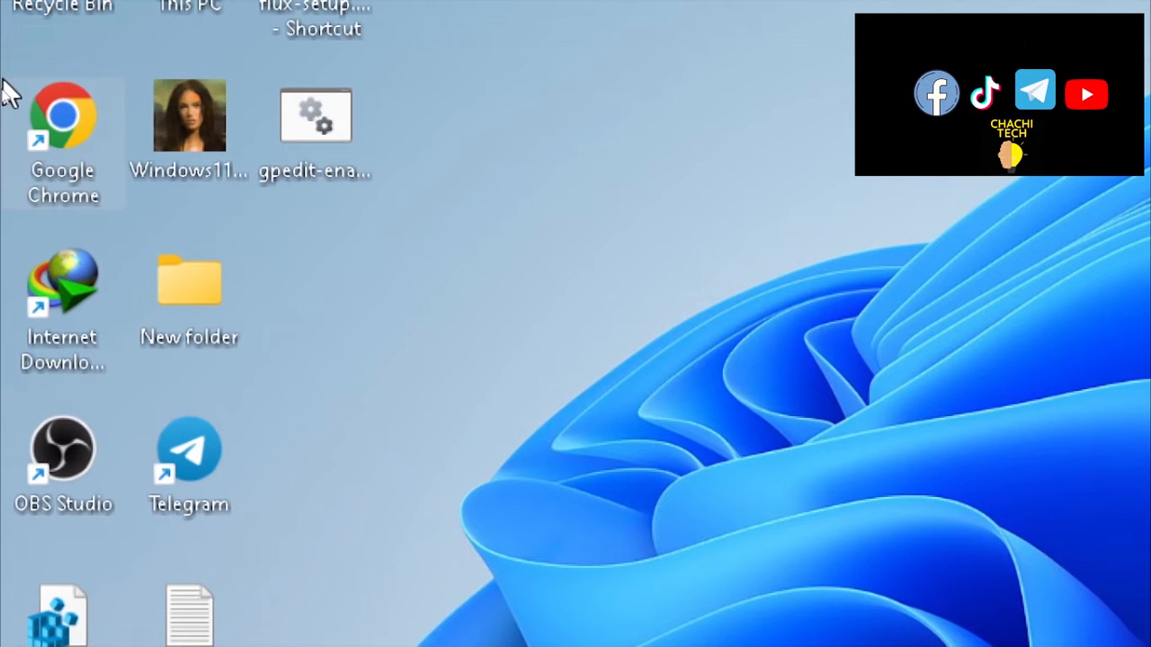
Step: Bring up the Chrome shortcut's options on the desktop, then dismiss them
right_click(42, 112)
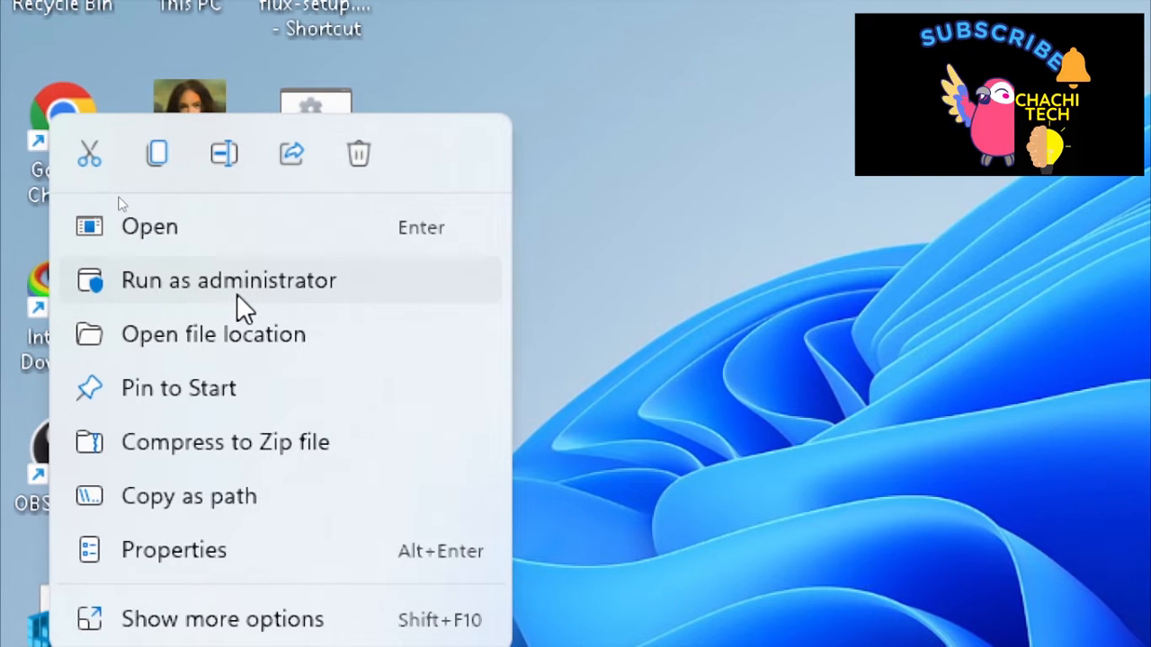
click(816, 341)
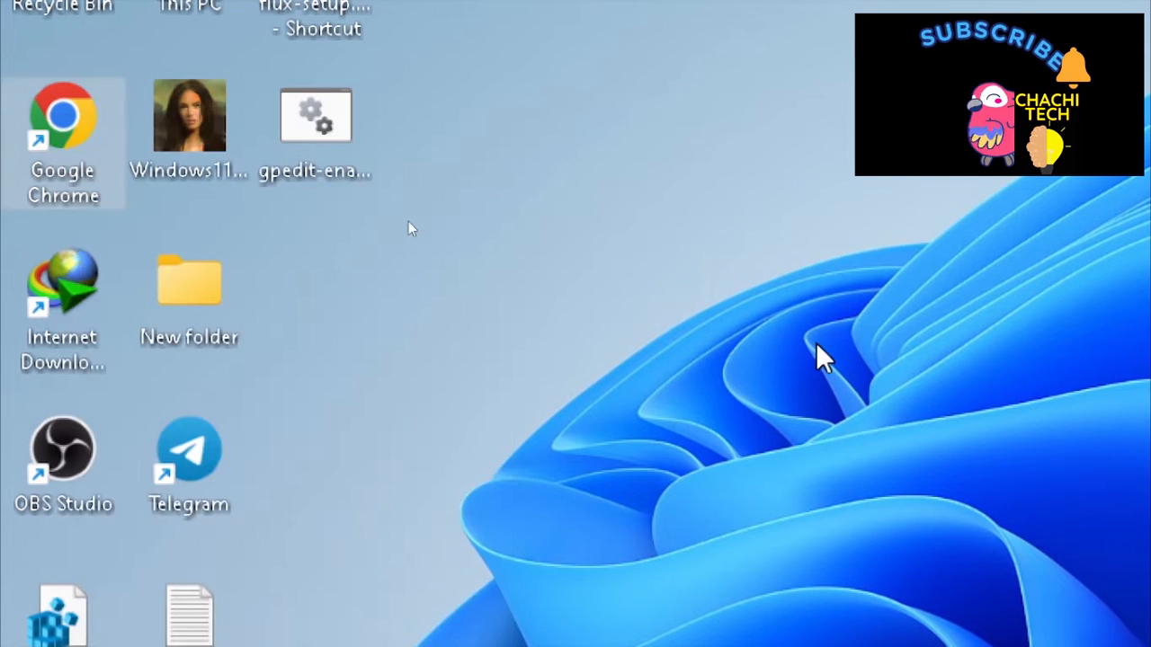
key(super+minus)
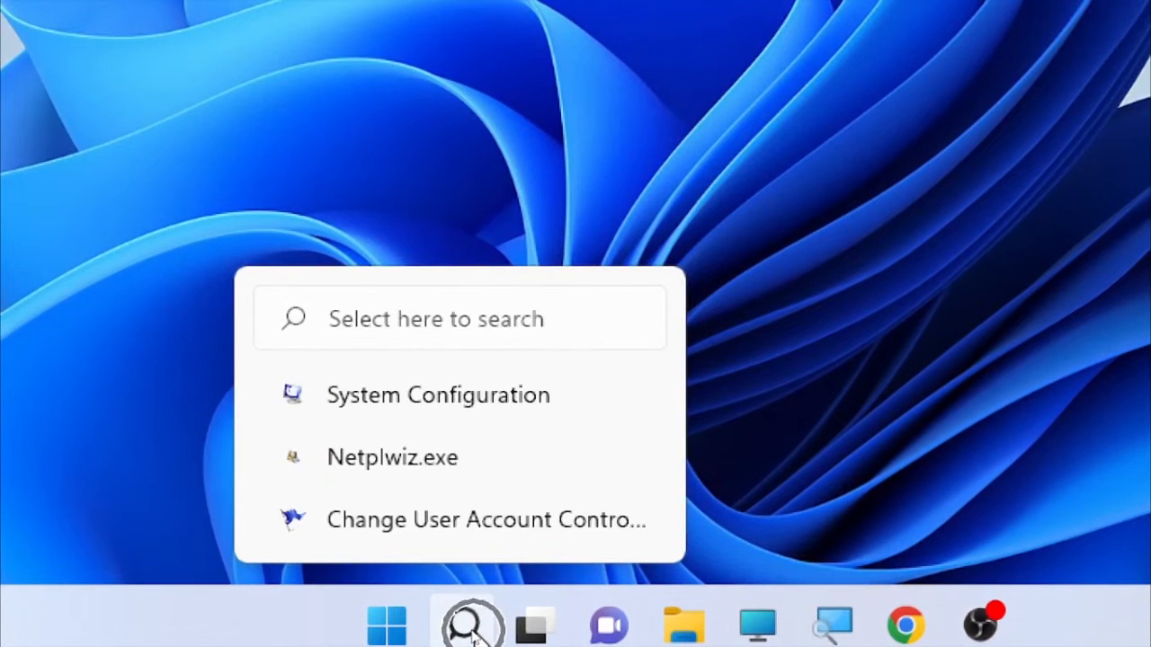
Step: Search 'user account control' and open Change User Account Control settings
click(468, 627)
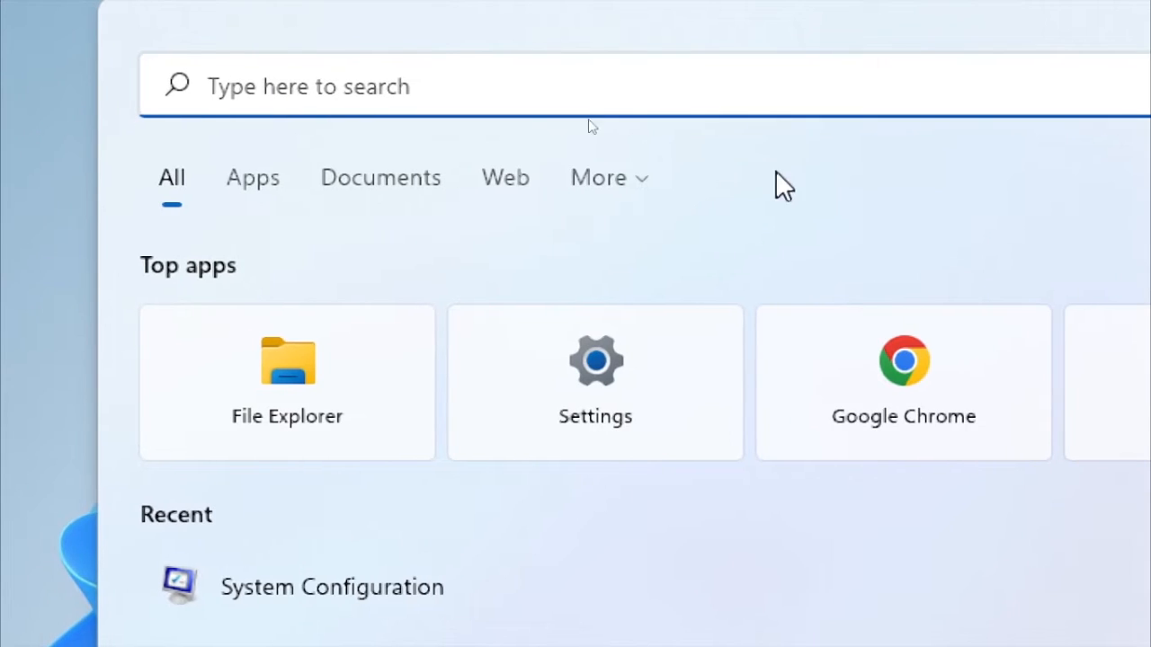
text(user a)
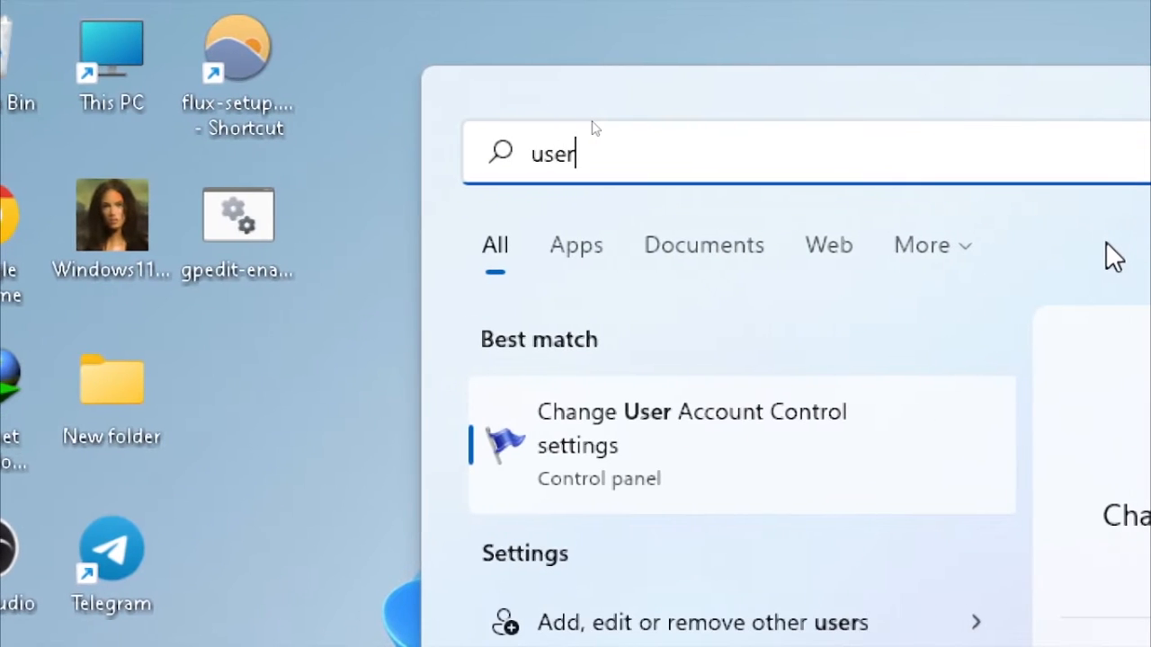
text(ccount)
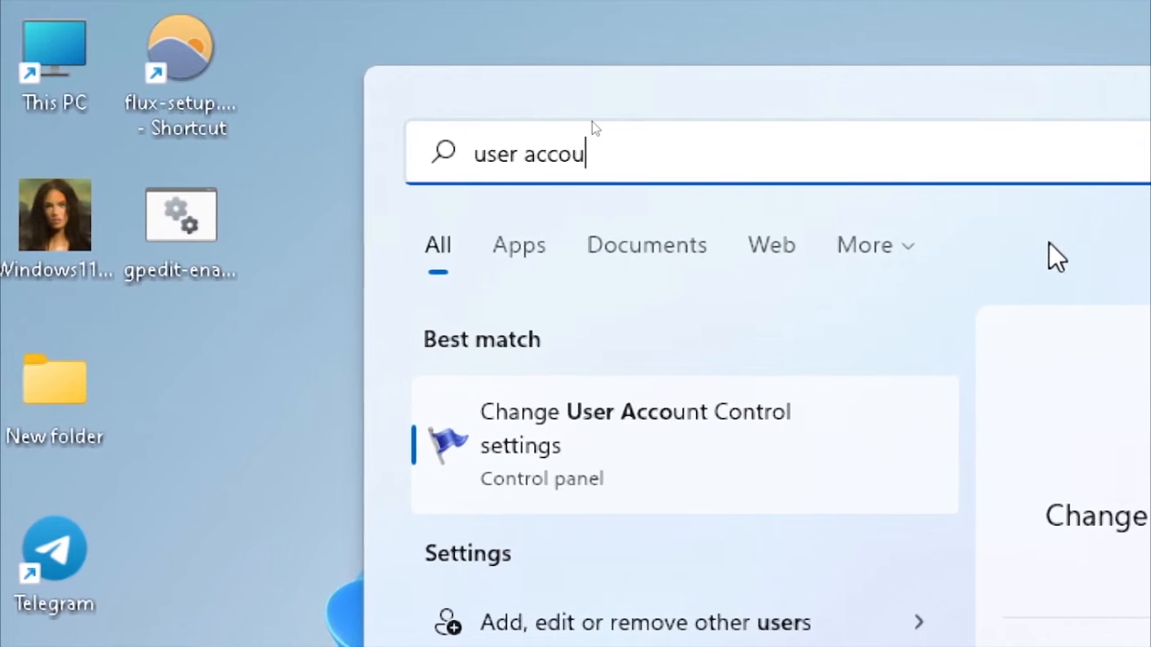
text( contr)
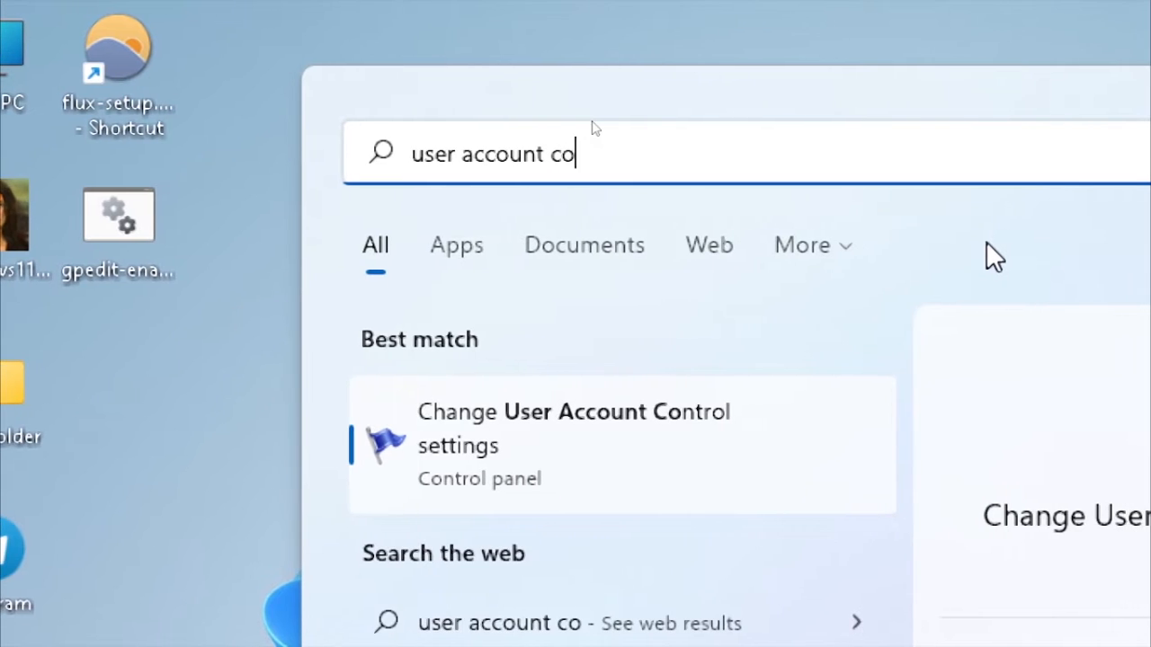
text(ol)
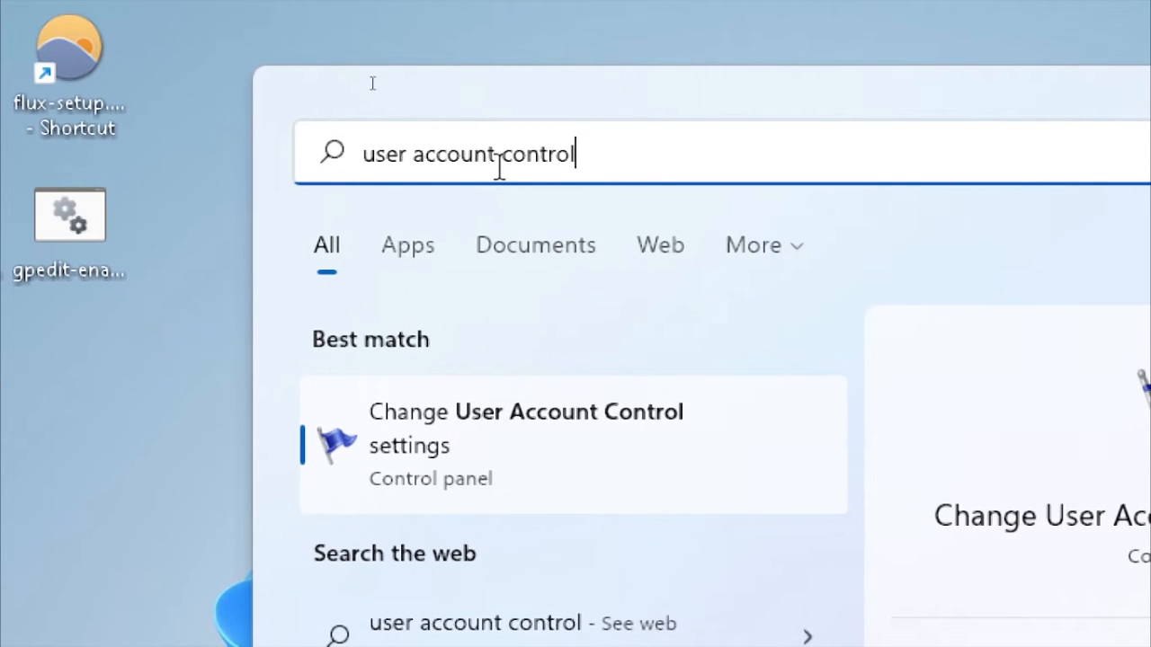
click(530, 457)
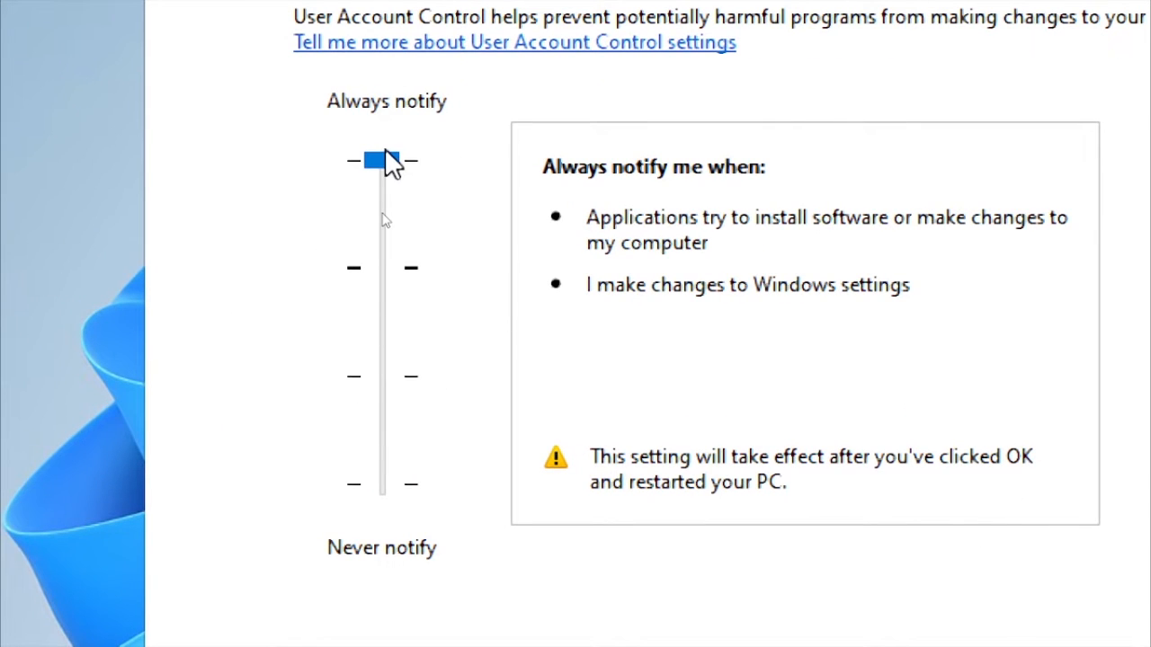
Step: Move the UAC slider down from Always notify to the default notch
click(380, 159)
click(385, 278)
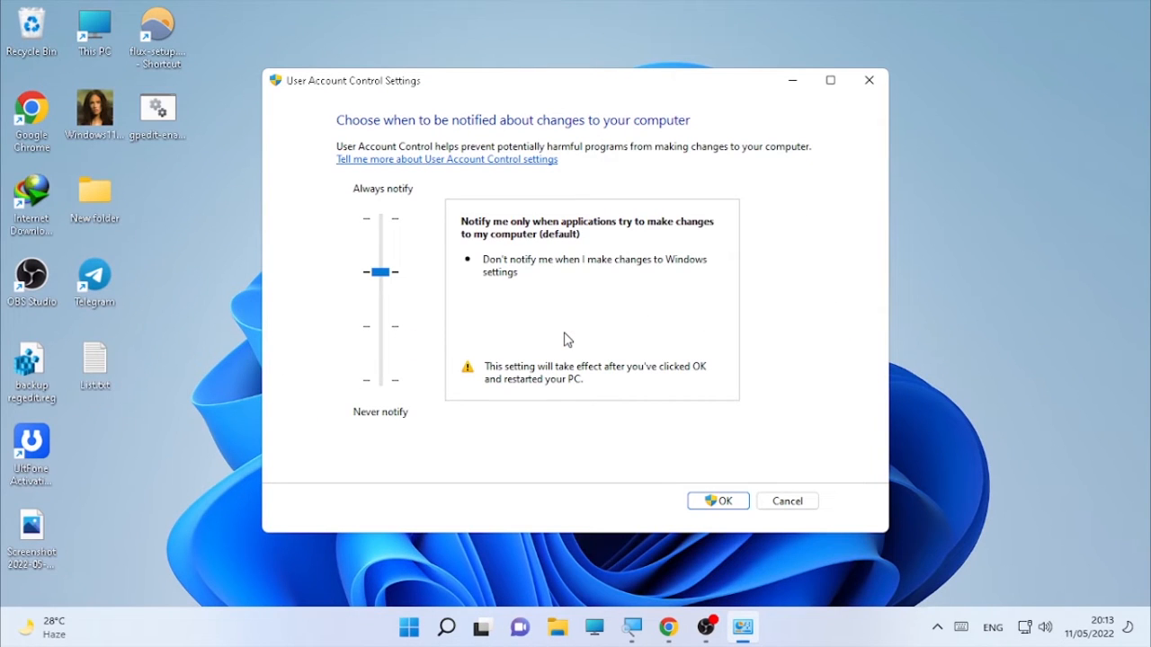
Step: Drop the UAC slider to Never notify and confirm with OK
click(379, 333)
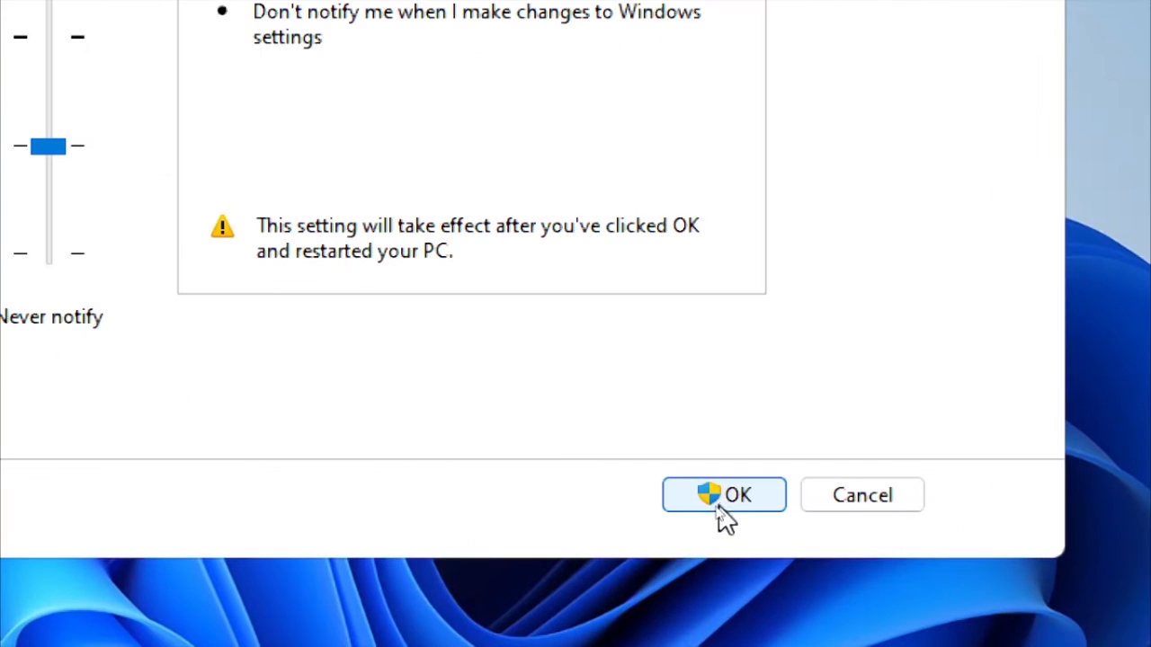
click(718, 505)
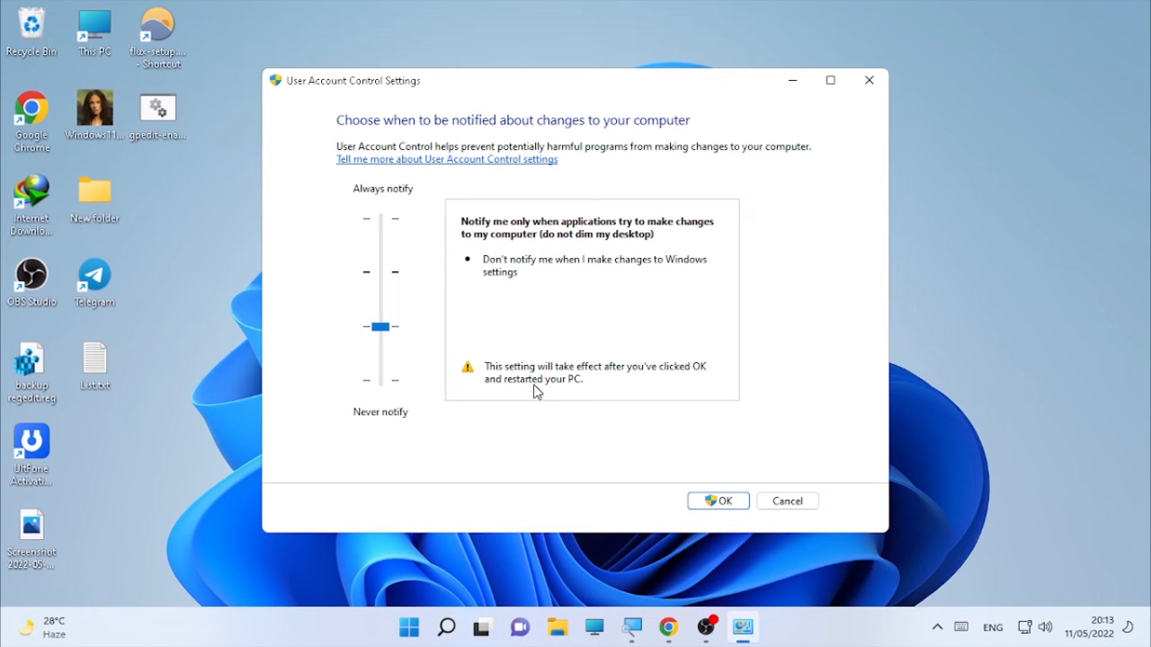
click(382, 385)
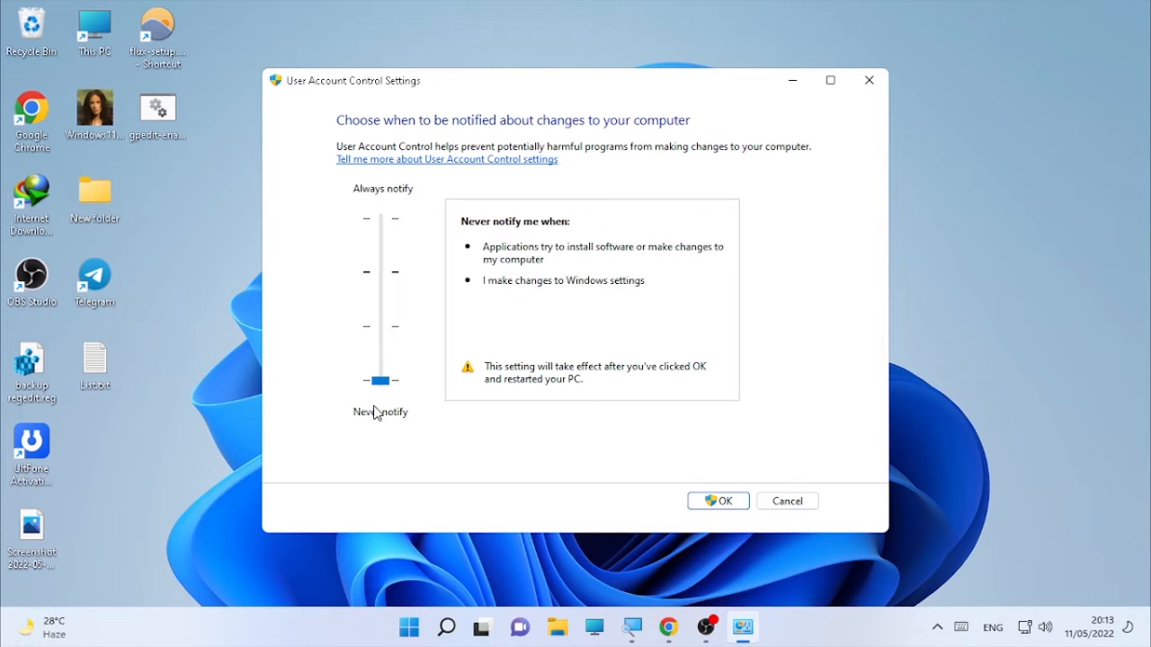
click(710, 500)
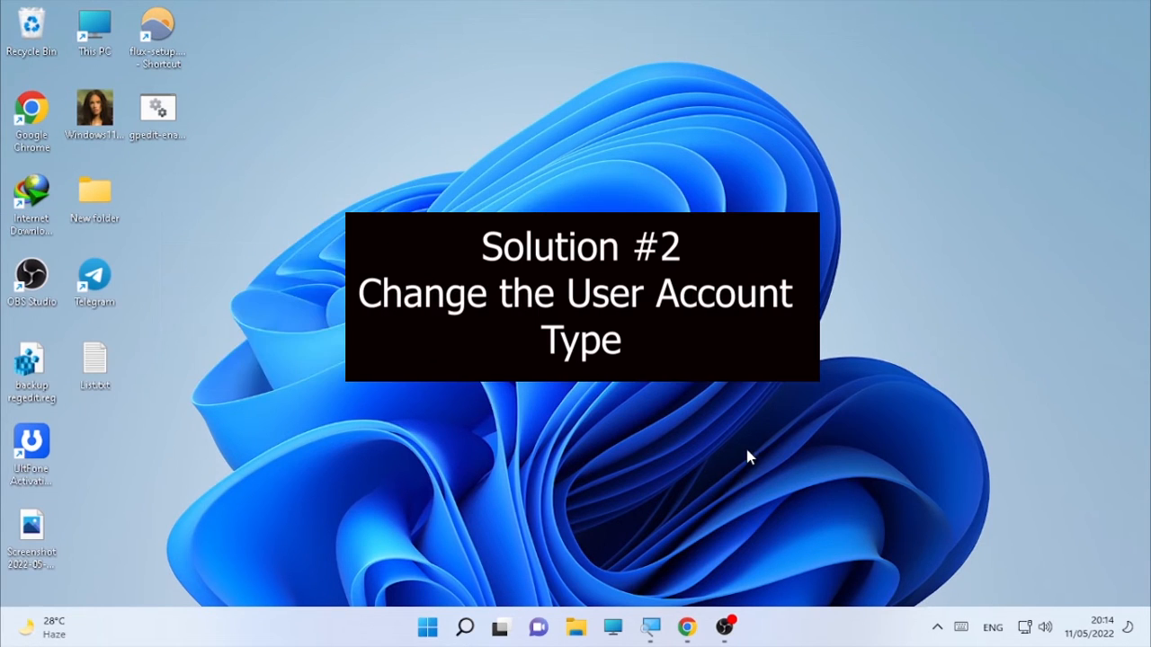
Step: Search for 'netplwiz' so its Run command shows as the best match
click(461, 627)
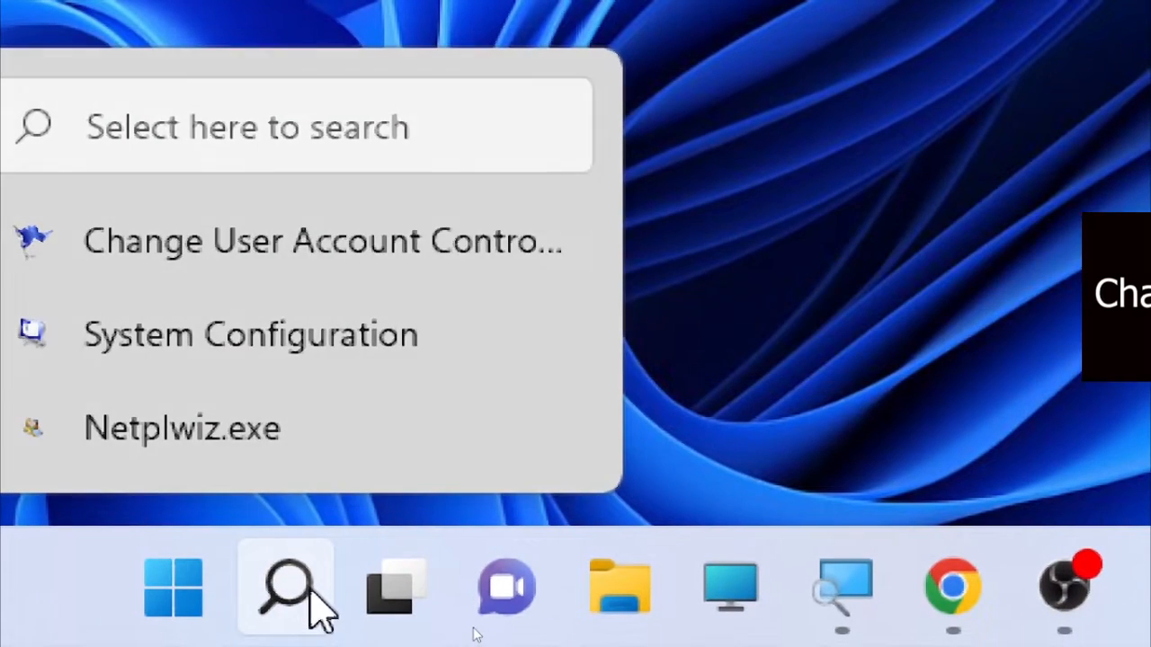
click(331, 616)
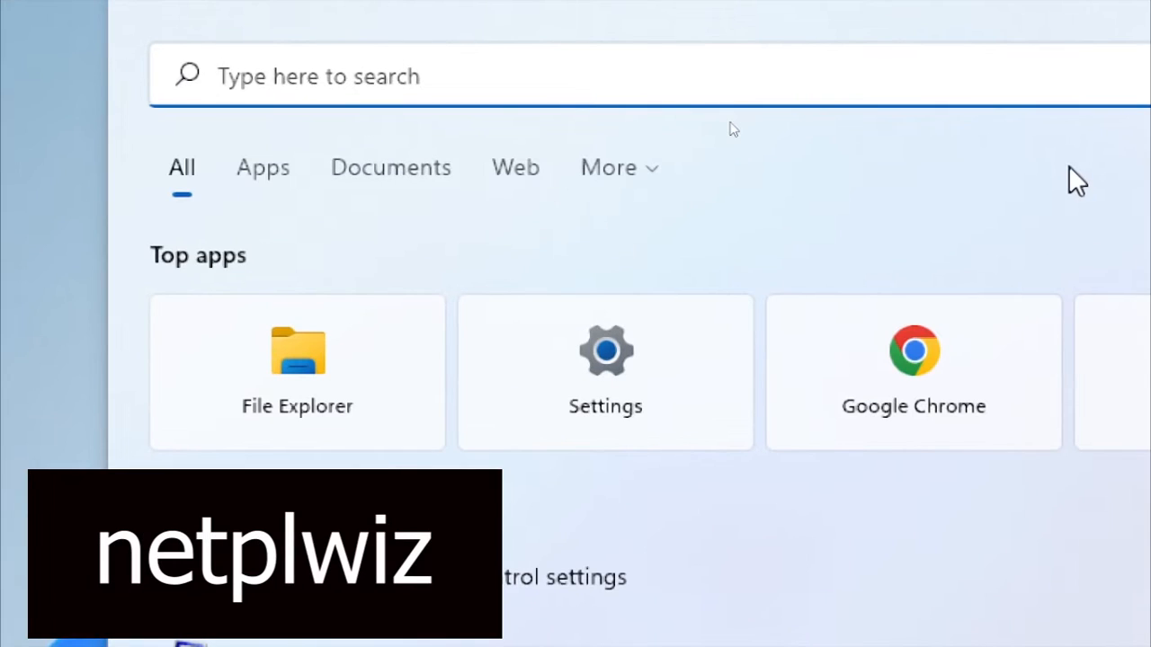
text(n)
text(e)
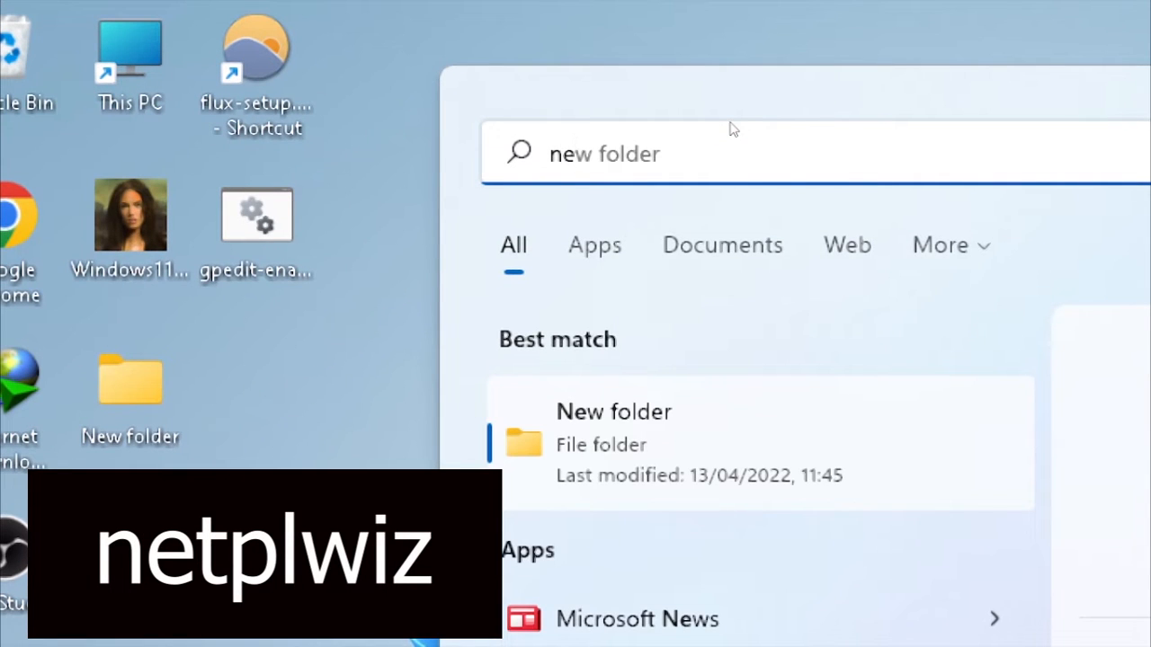
text(tplw)
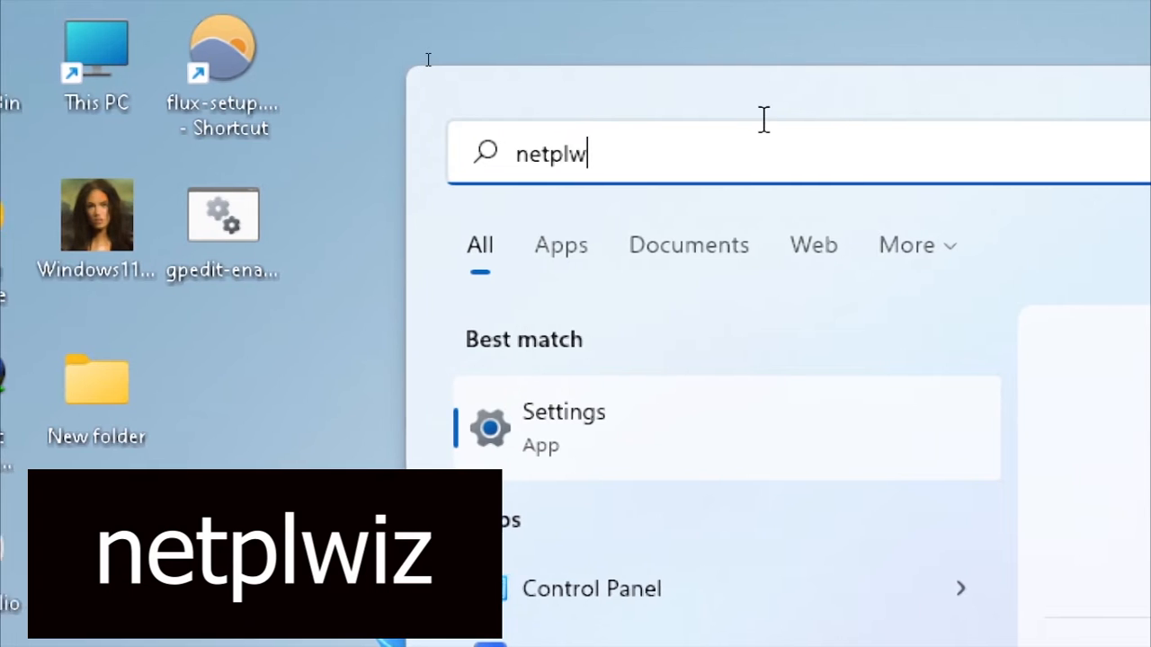
text(i)
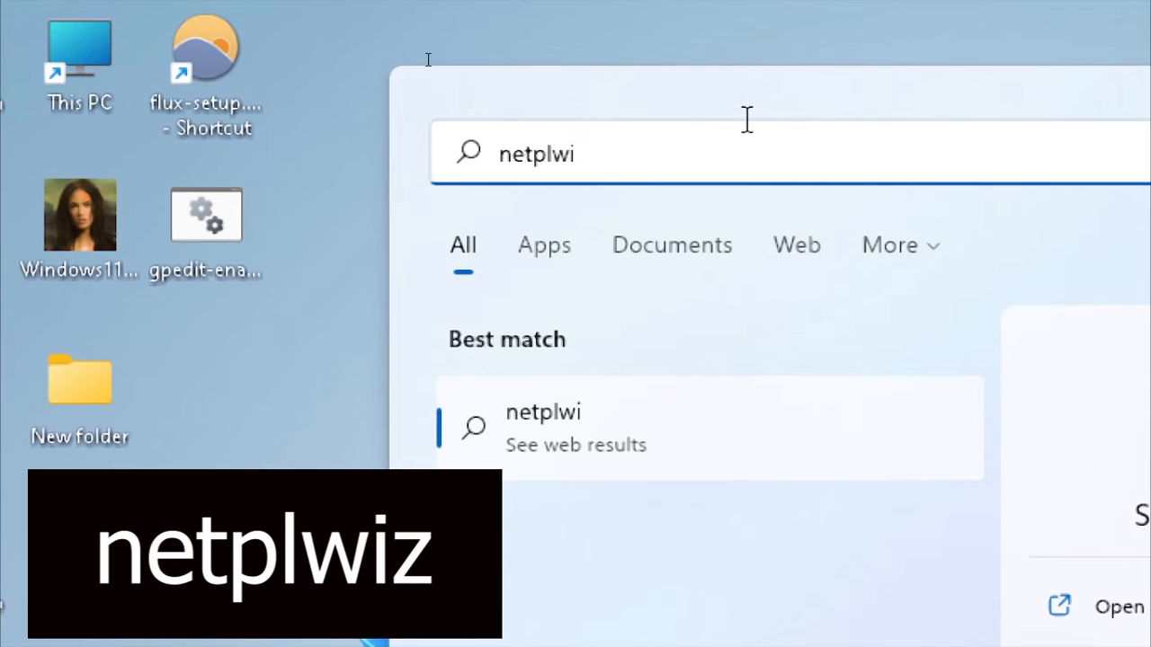
text(z)
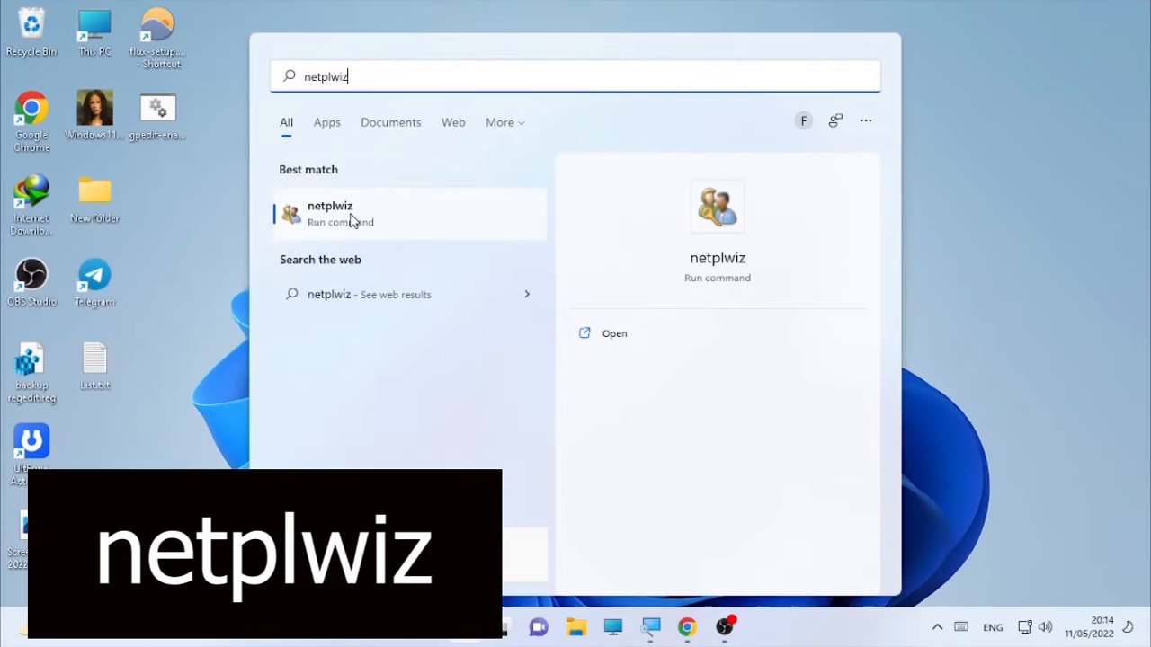
key(ctrl)
key(ctrl)
key(ctrl)
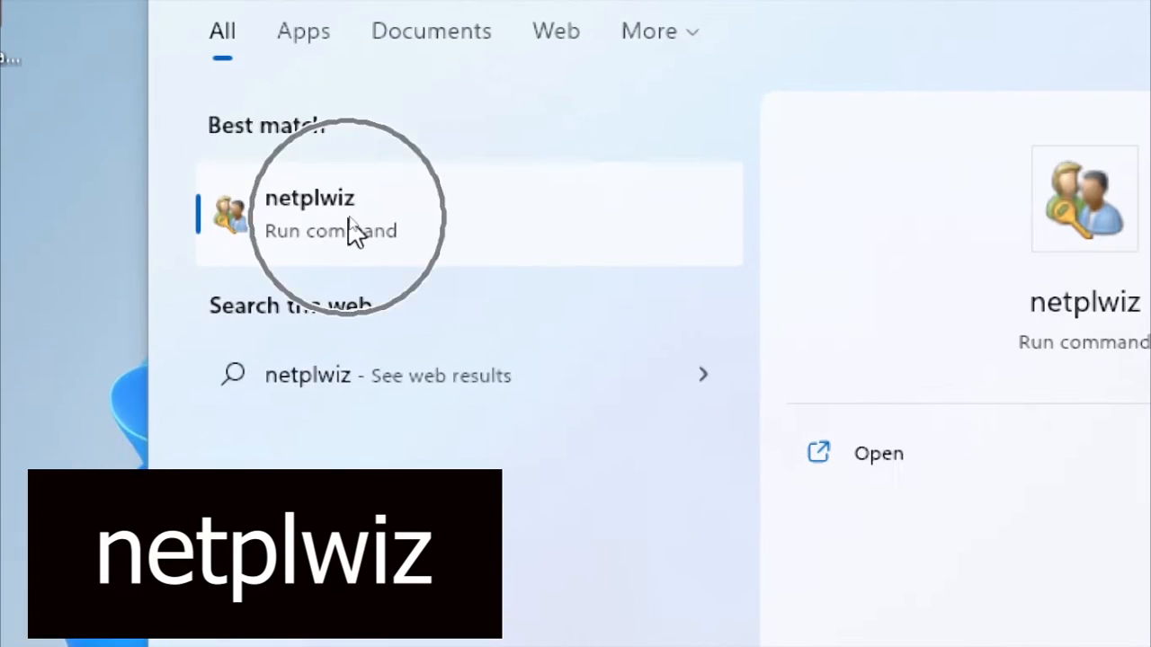
key(ctrl)
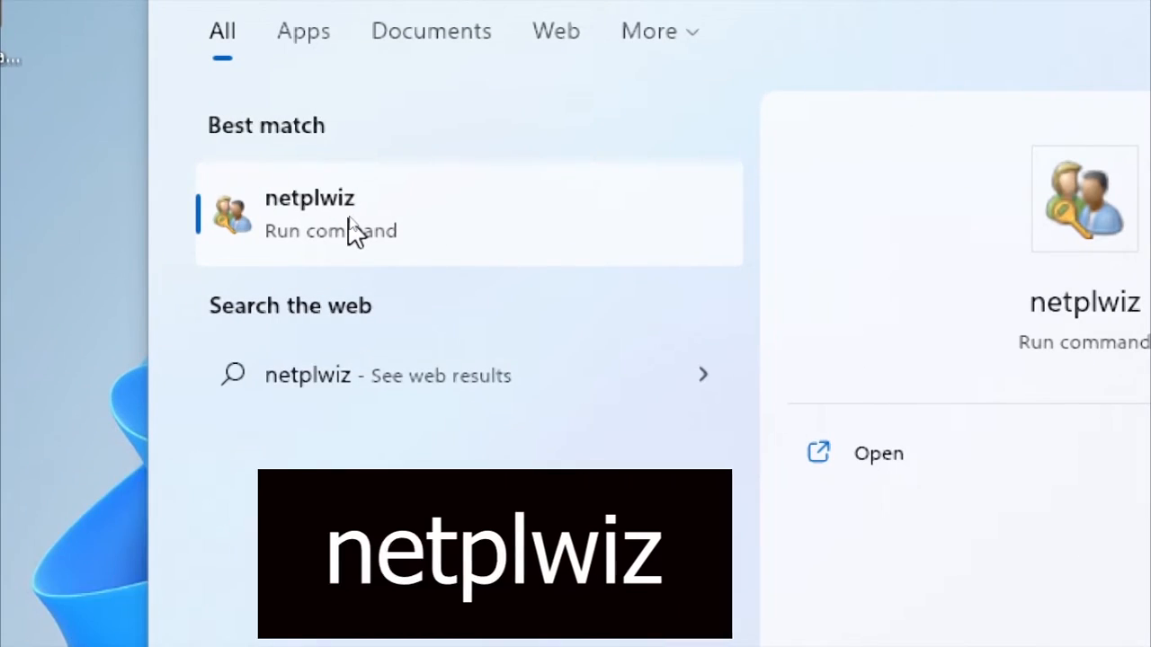
Step: Launch netplwiz, select the account, and open its Properties
click(354, 234)
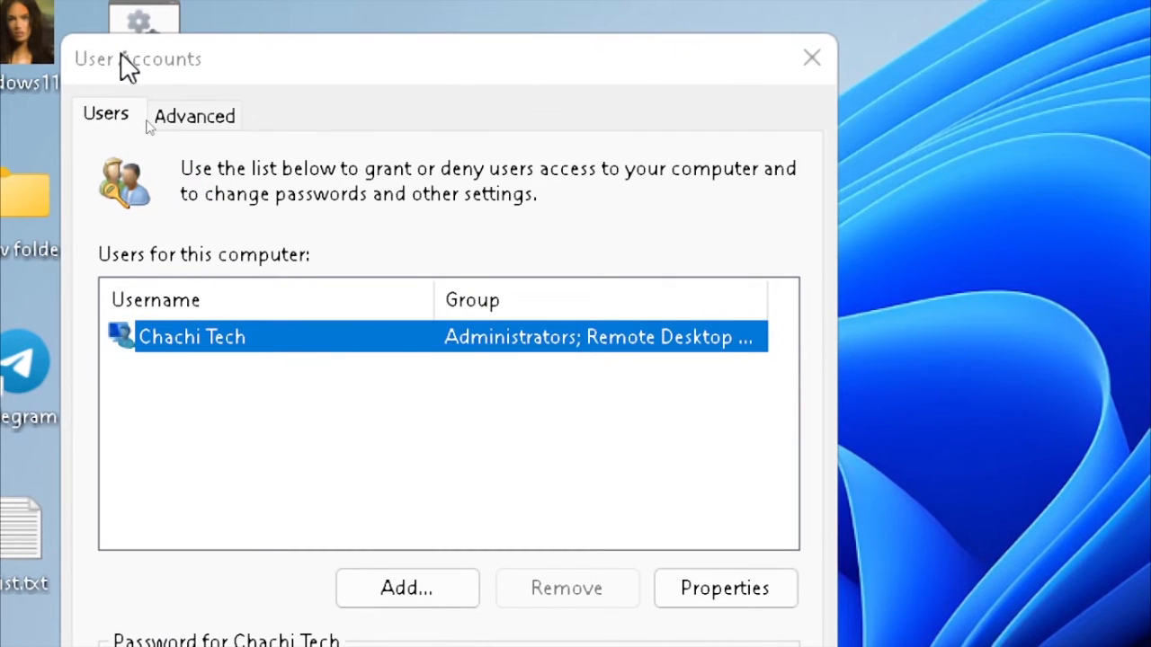
key(ctrl)
key(ctrl)
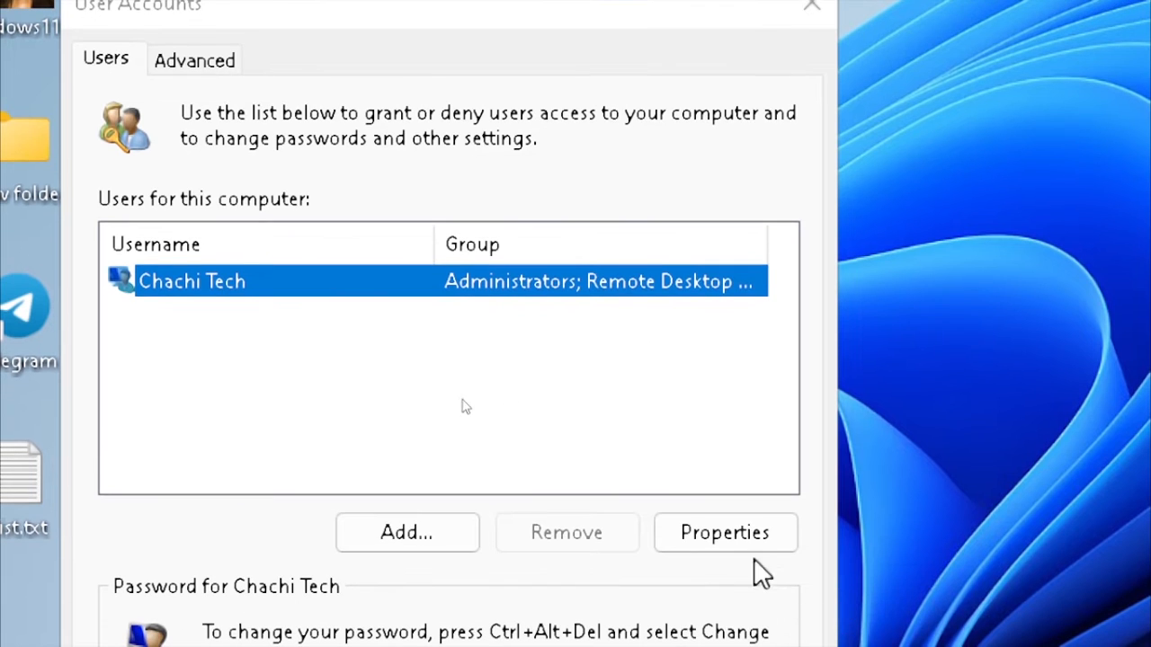
click(741, 525)
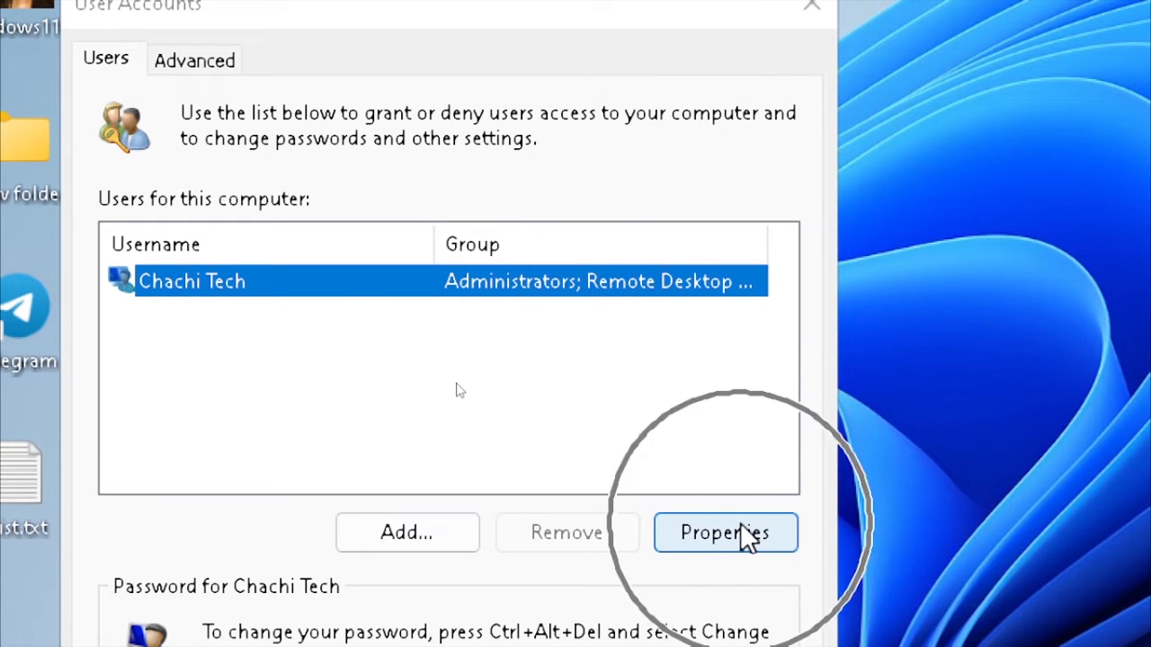
click(187, 281)
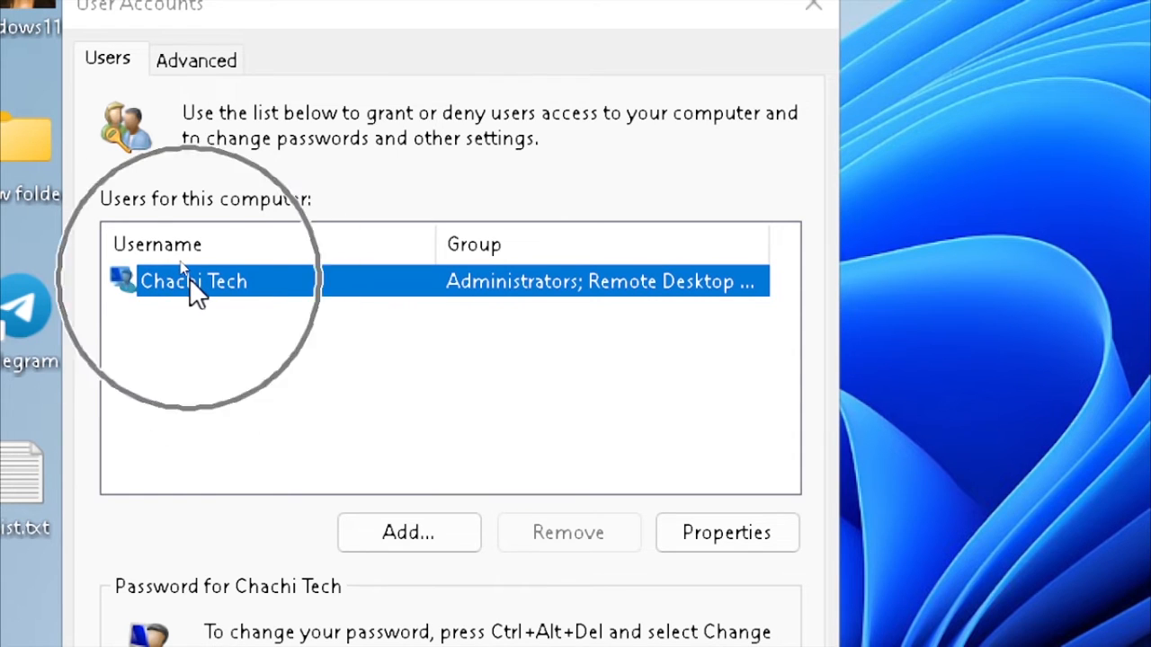
click(719, 538)
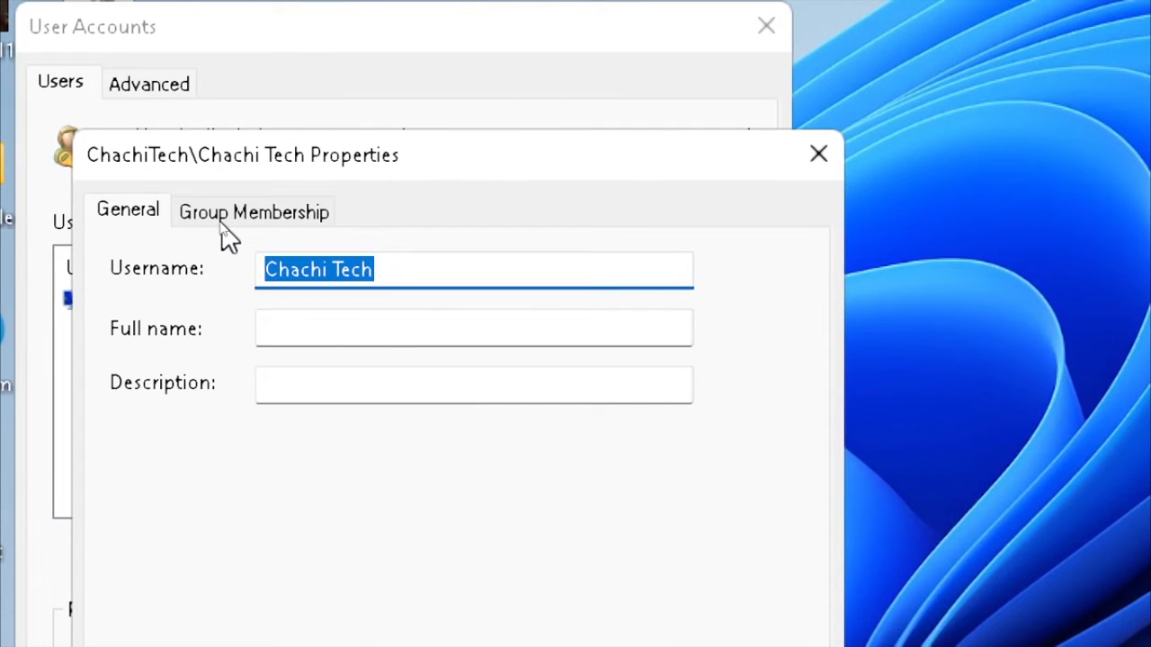
Step: Set the account's Group Membership to Administrator, apply, and confirm in User Accounts
click(223, 229)
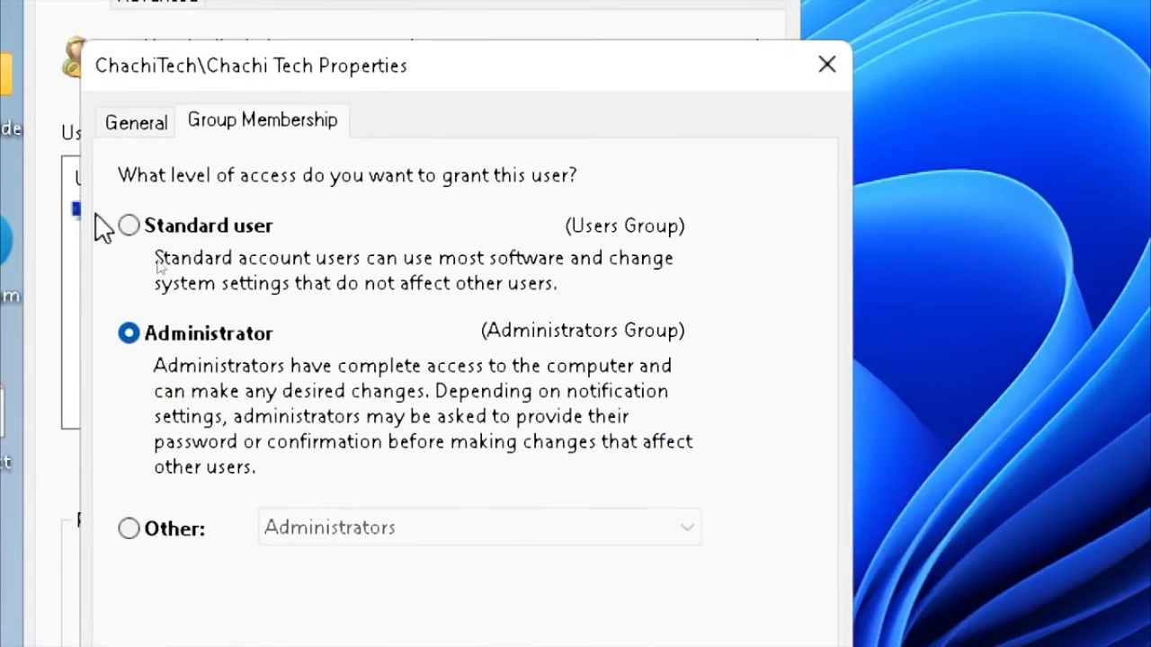
click(216, 336)
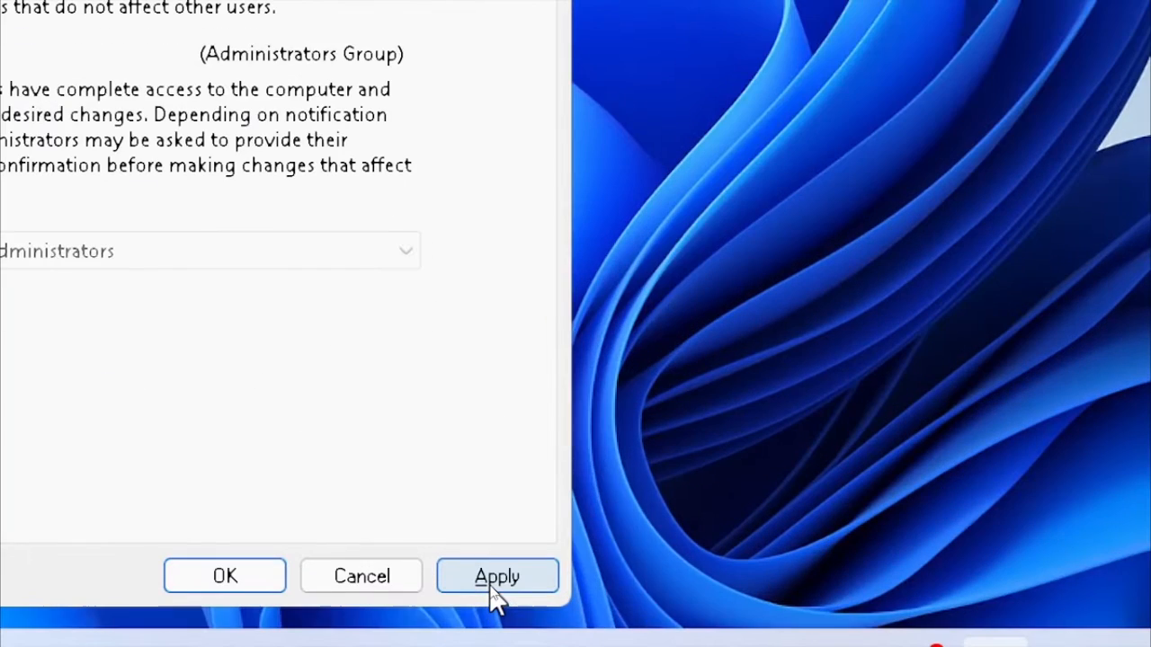
click(492, 581)
click(222, 578)
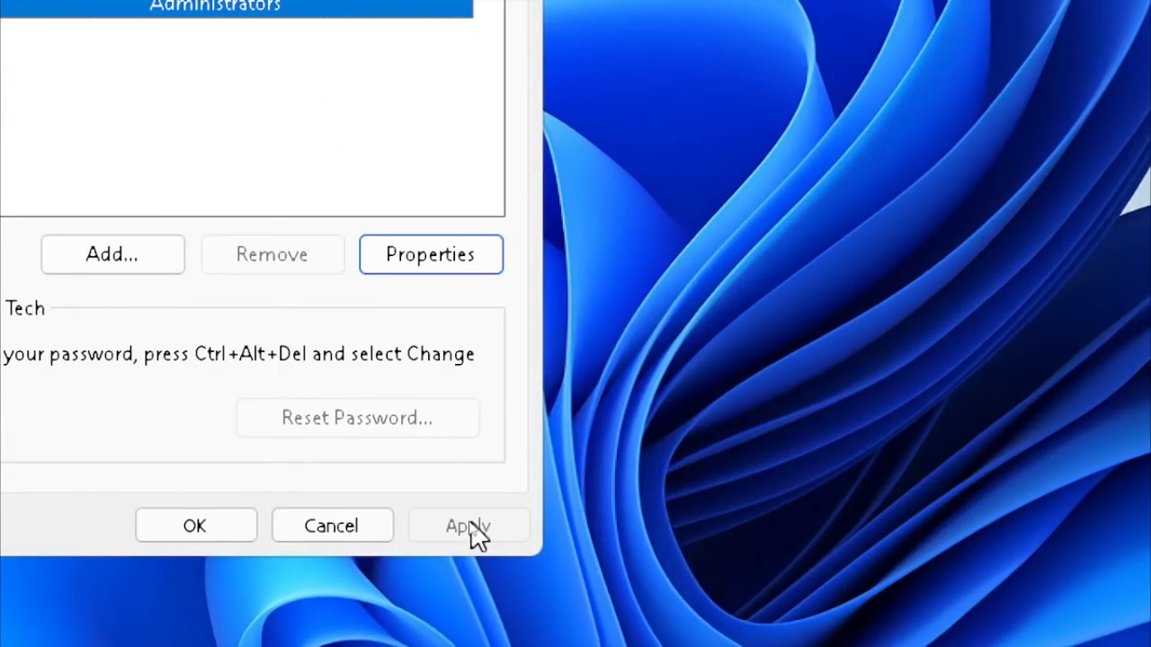
click(461, 529)
click(470, 524)
click(163, 521)
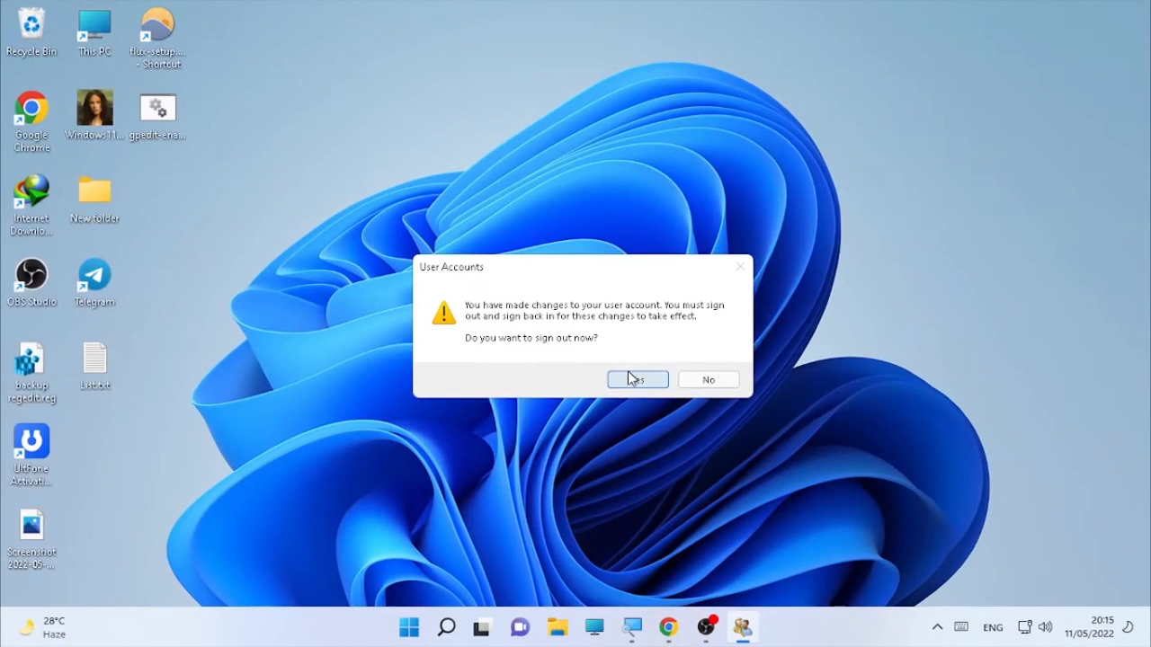
Step: Answer Yes on the sign-out prompt so it closes
click(631, 378)
click(631, 380)
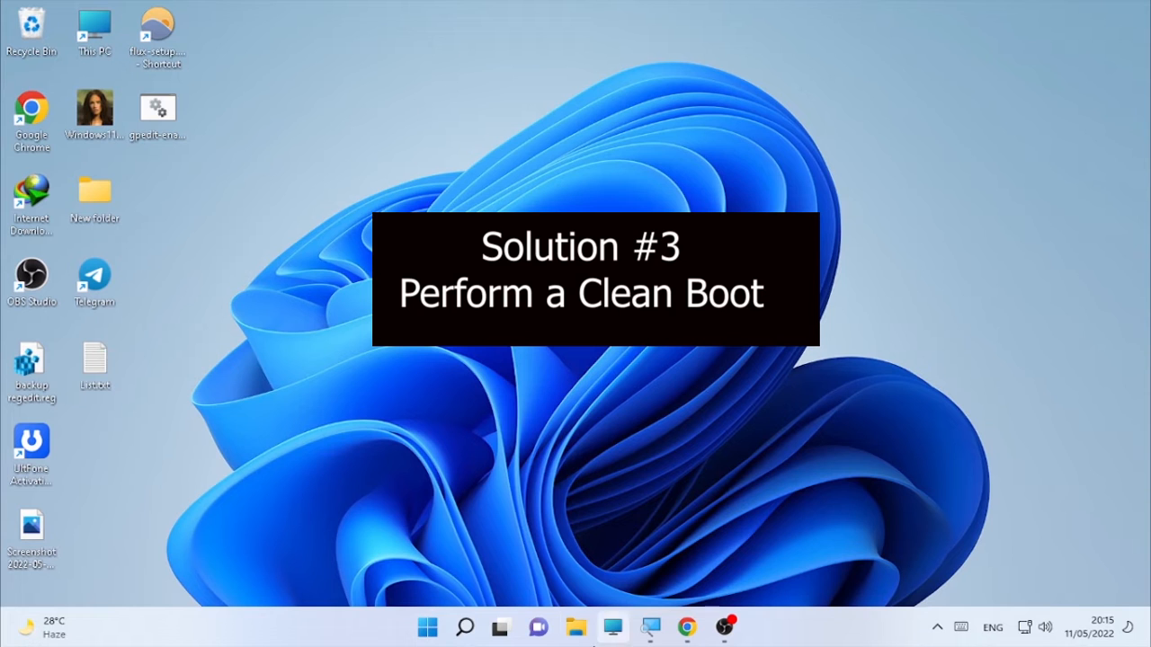
Step: Search 'system configuration' and launch the System Configuration app
mouse_move(471, 632)
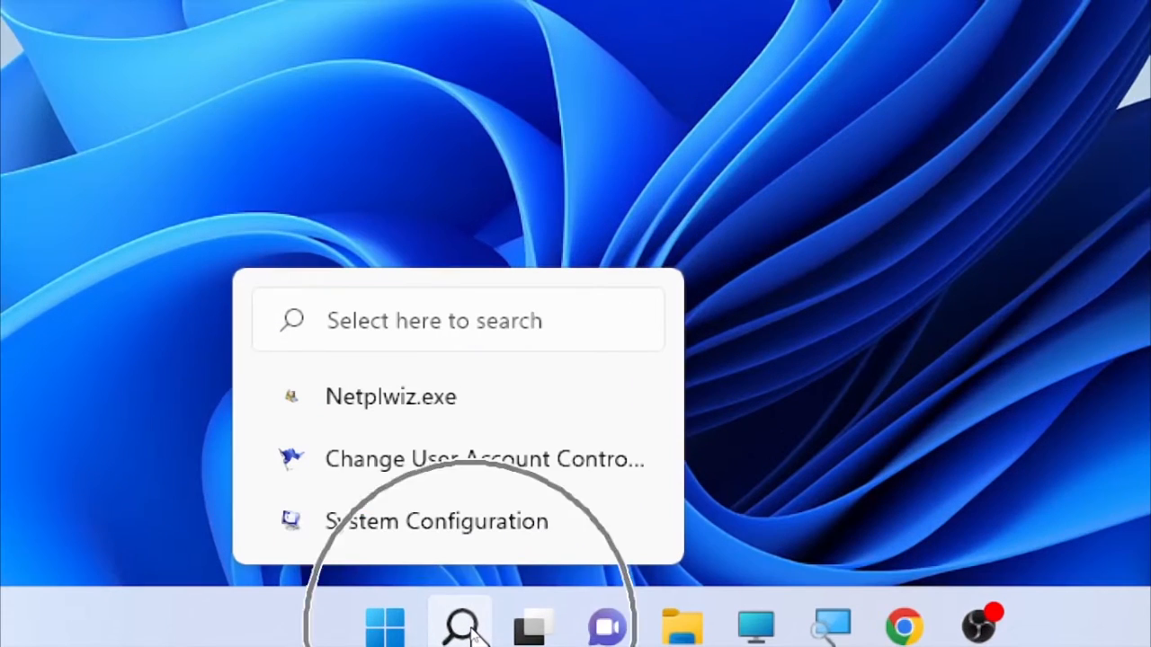
click(471, 632)
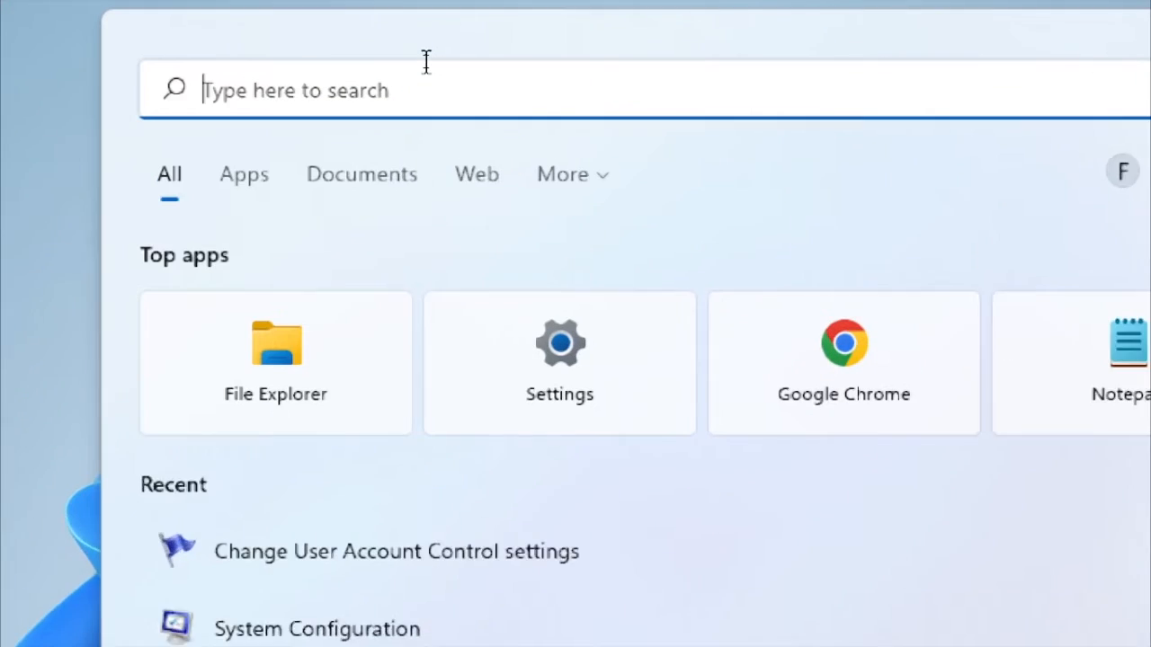
text(system conf)
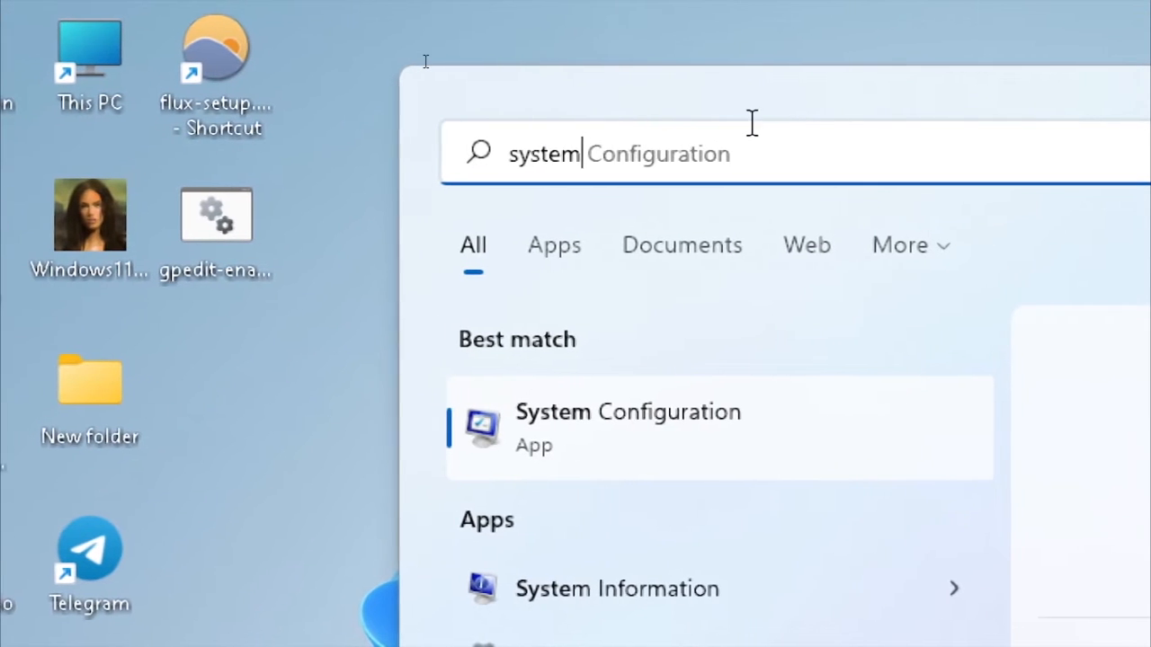
text(igura)
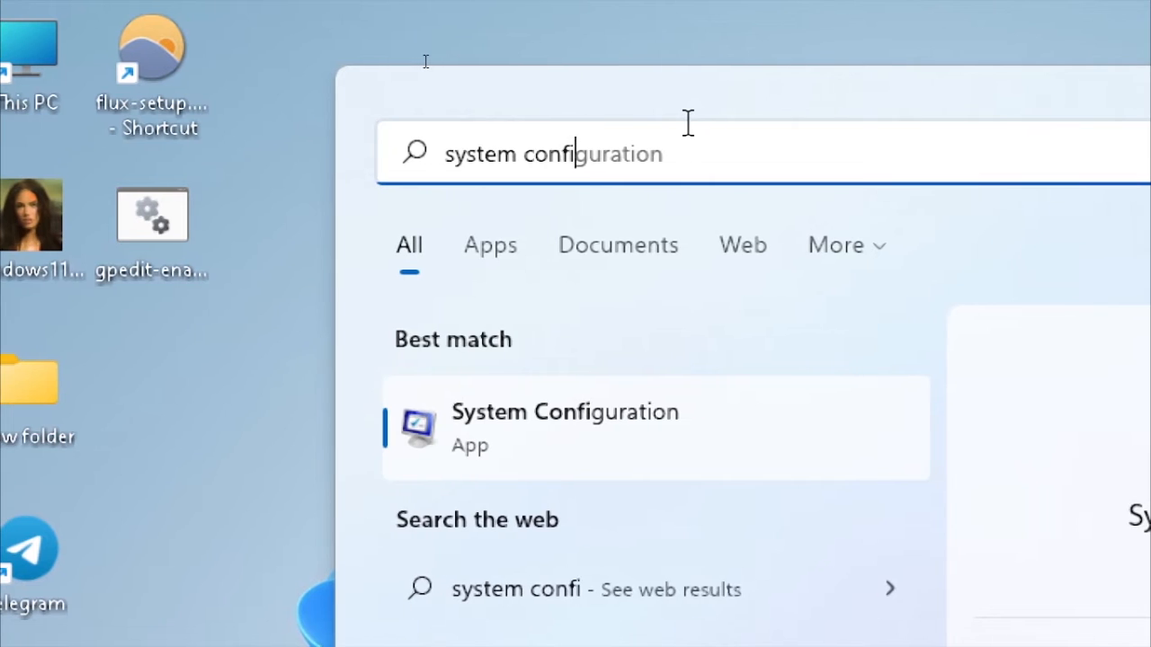
text(tion)
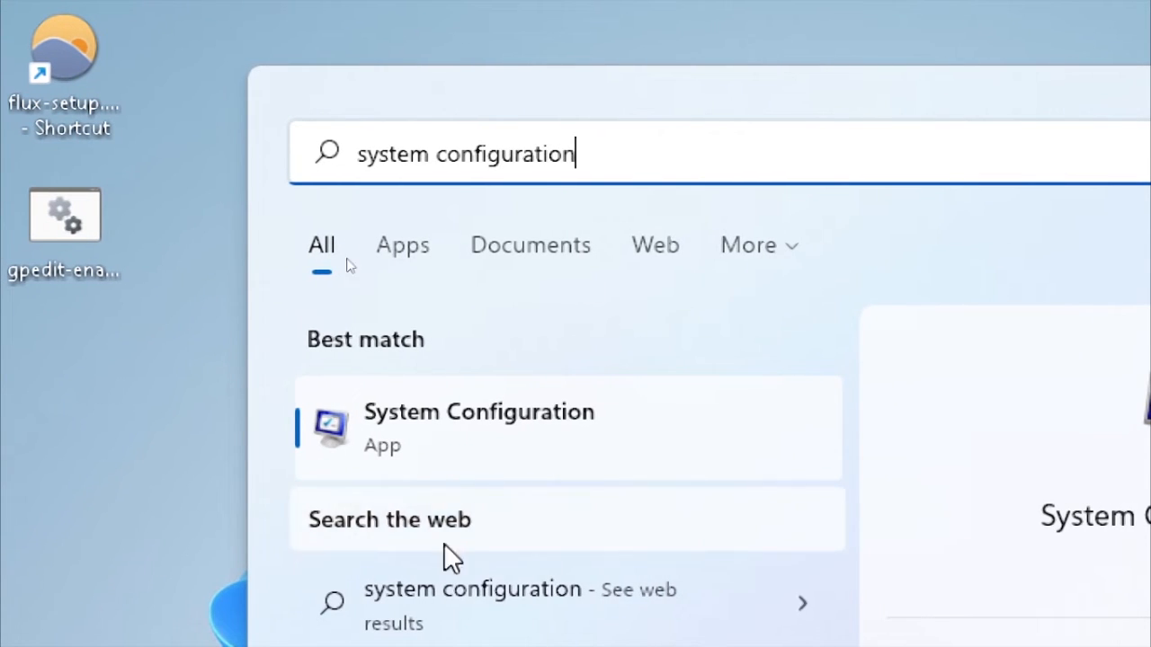
click(454, 438)
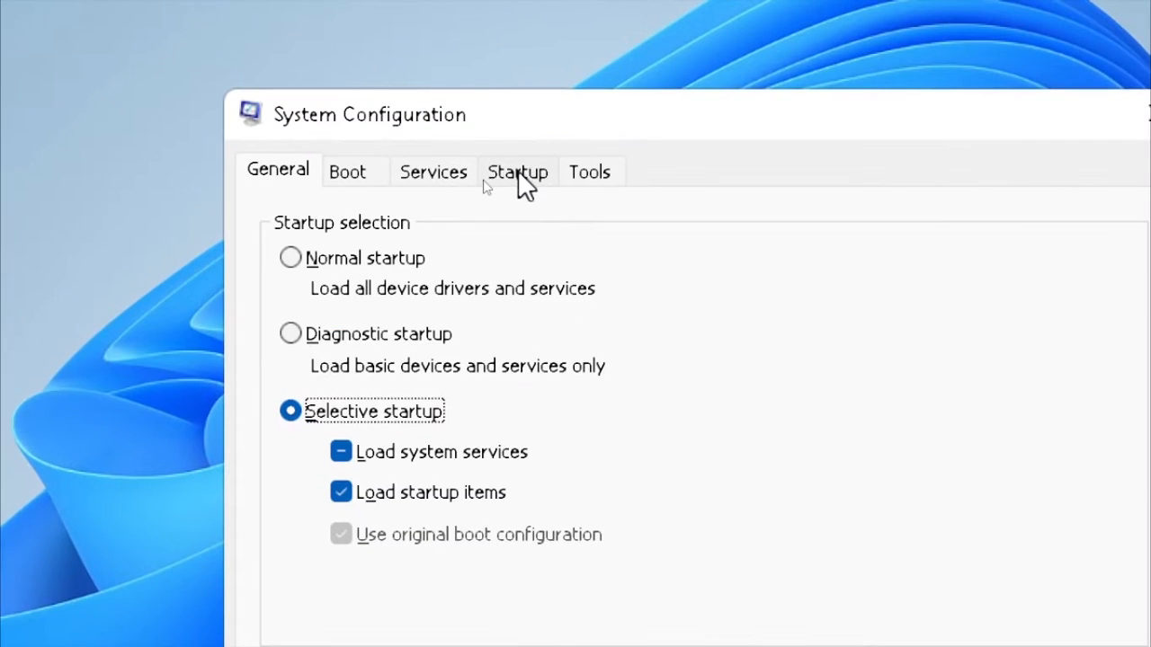
Step: On the Services tab, tick 'Hide all Microsoft services' and close with OK
click(427, 175)
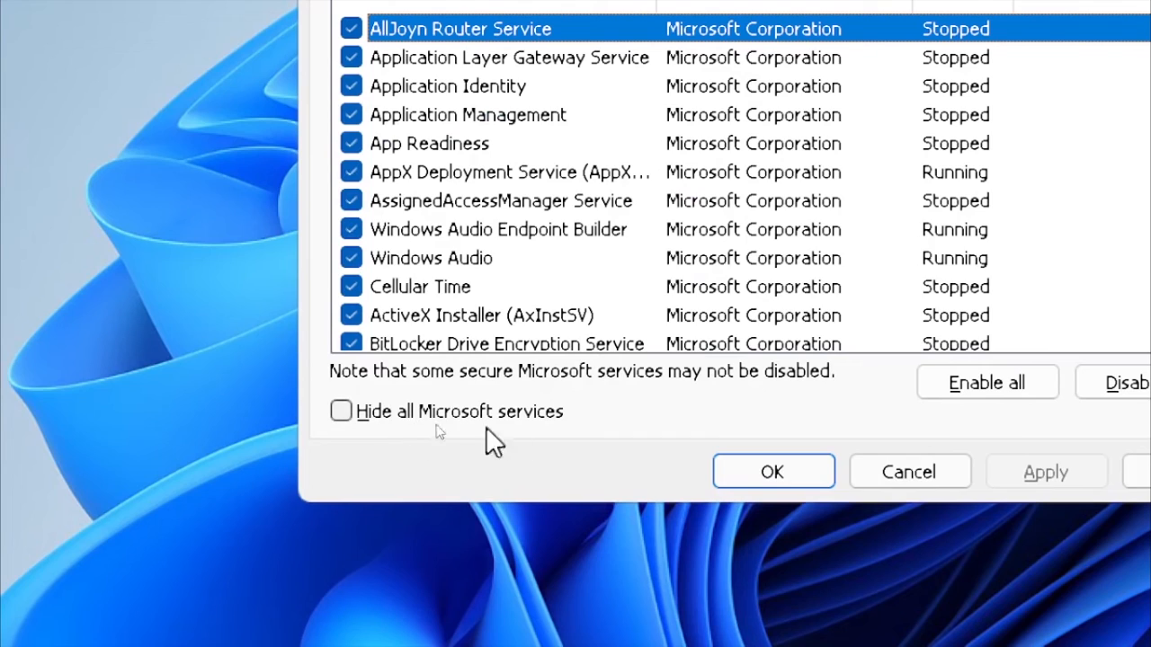
click(351, 413)
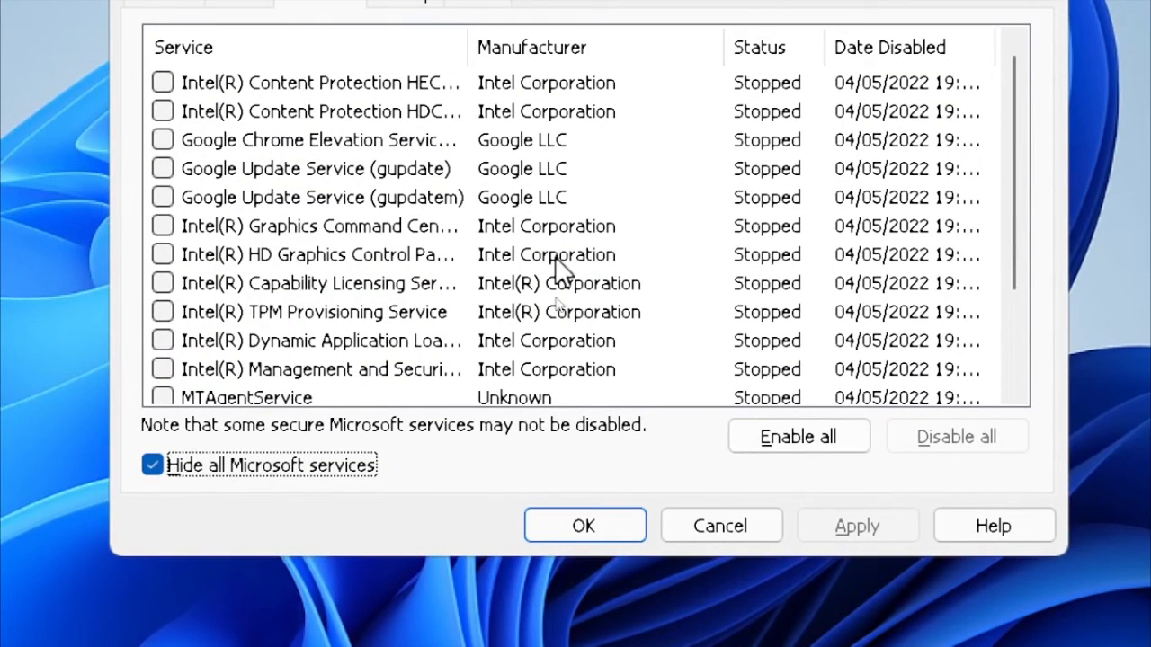
key(ctrl)
key(ctrl)
key(ctrl)
key(ctrl)
key(ctrl)
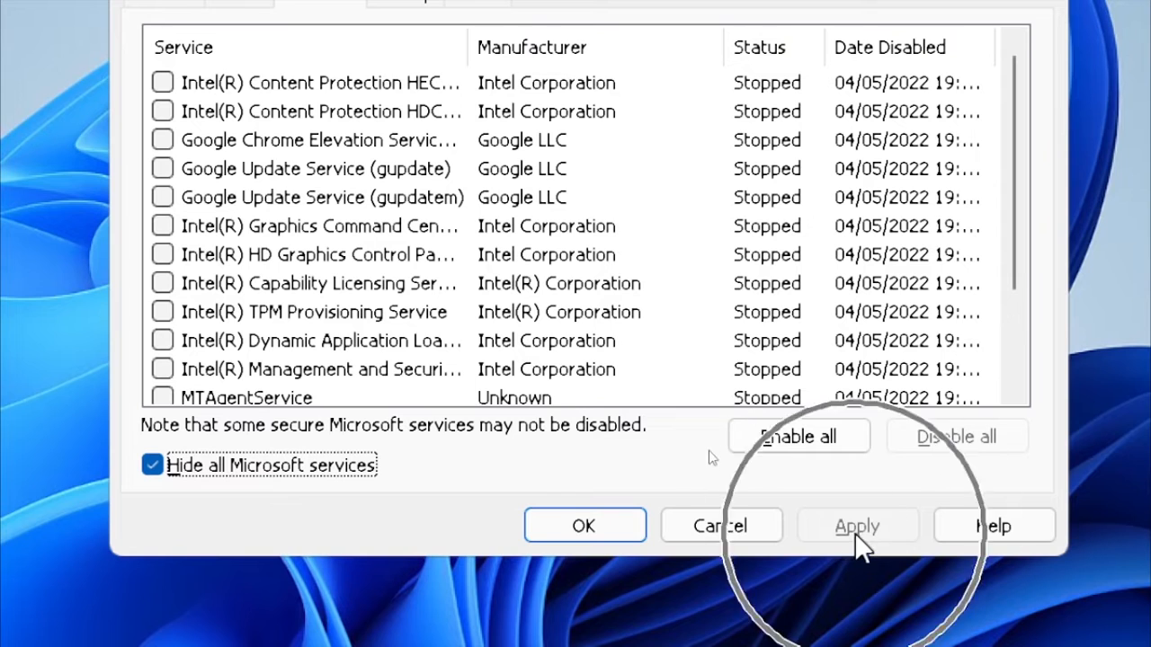
click(584, 526)
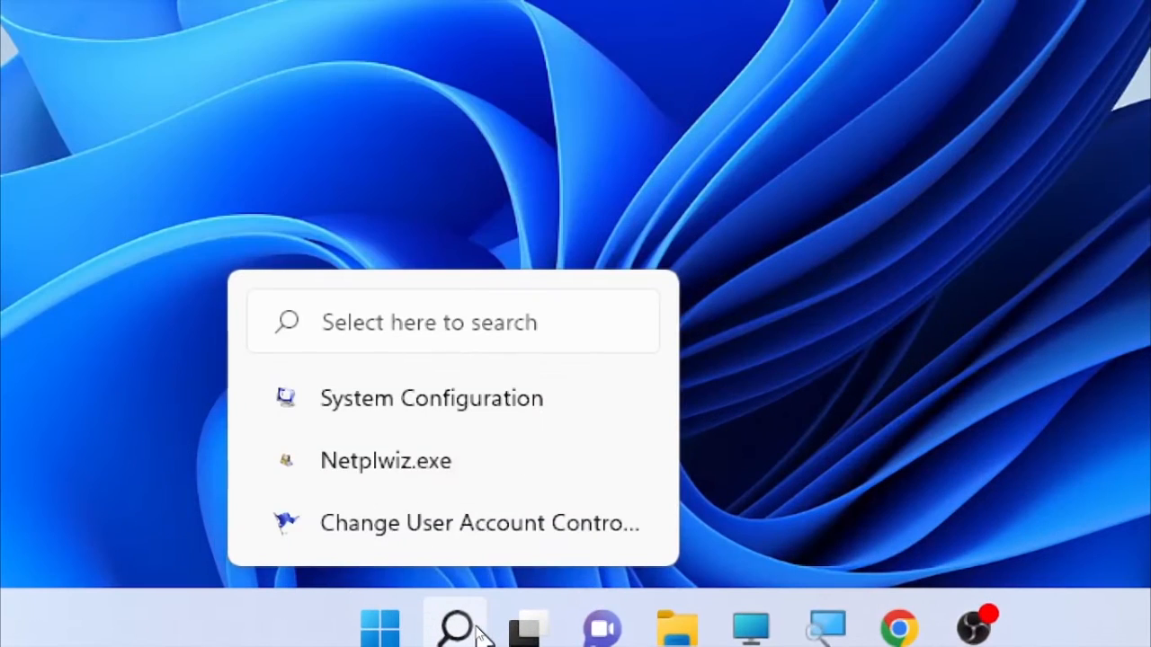
Step: Search 'windows secu', launch Windows Security, and go to Virus & threat protection
click(475, 631)
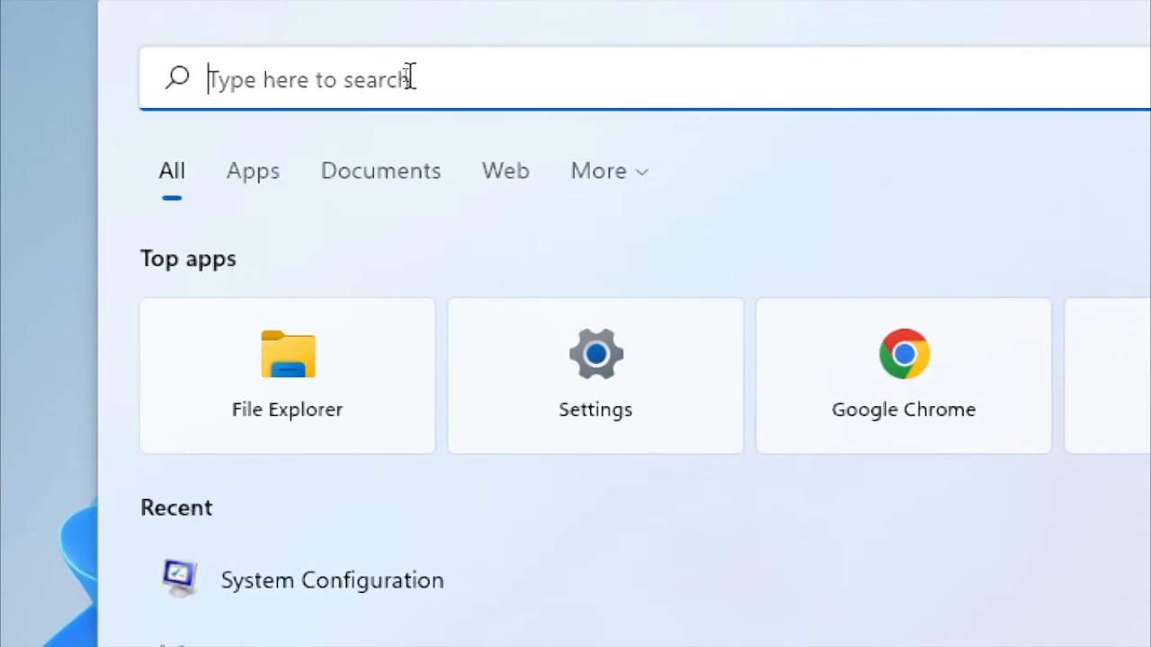
text(windows se)
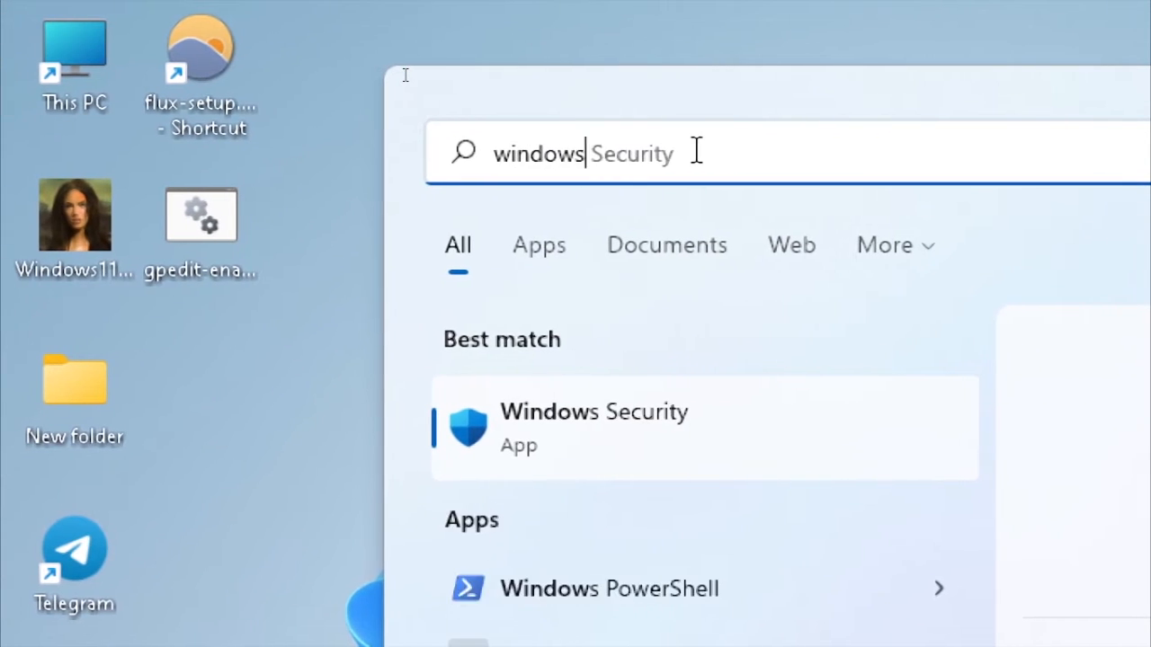
text(cu)
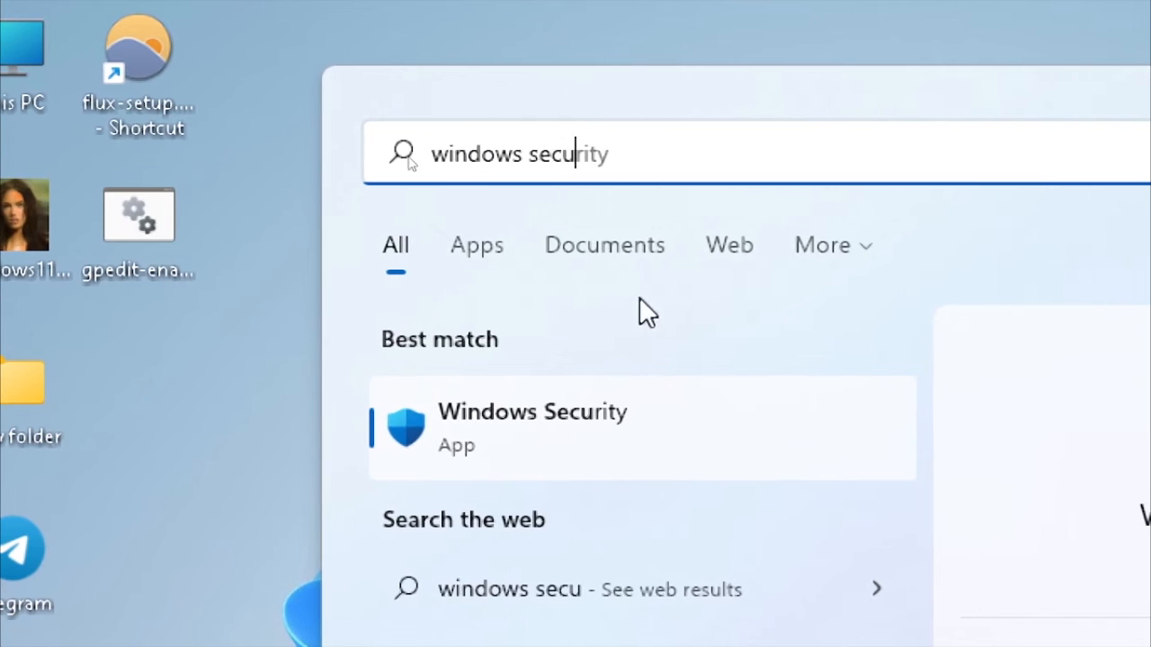
click(592, 435)
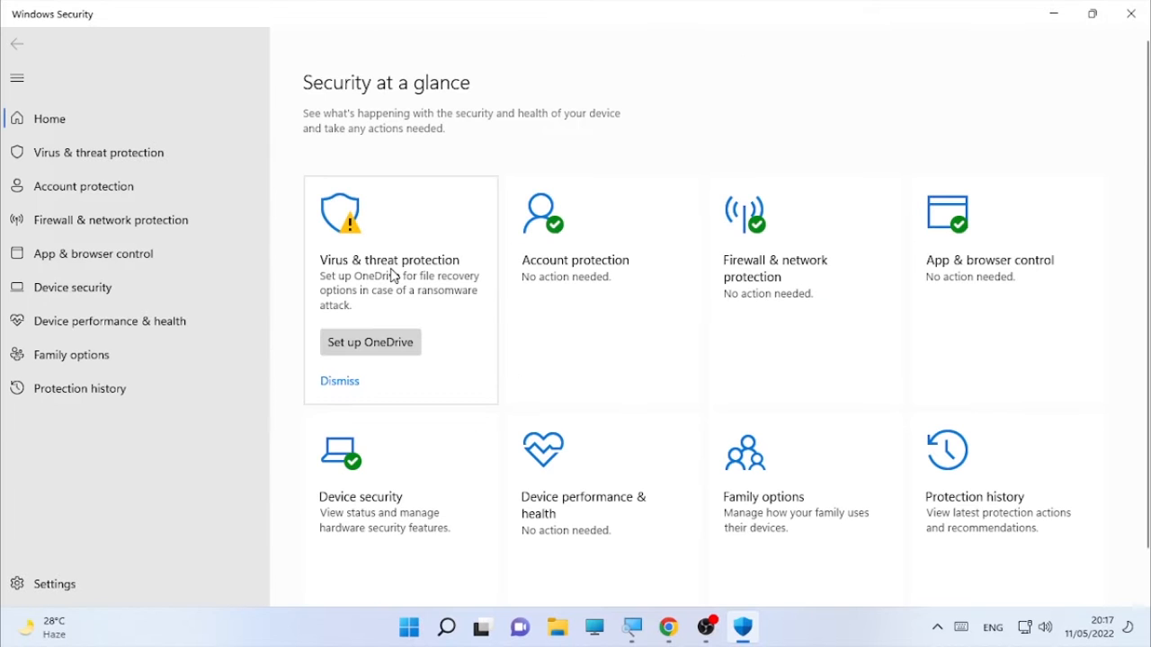
click(387, 258)
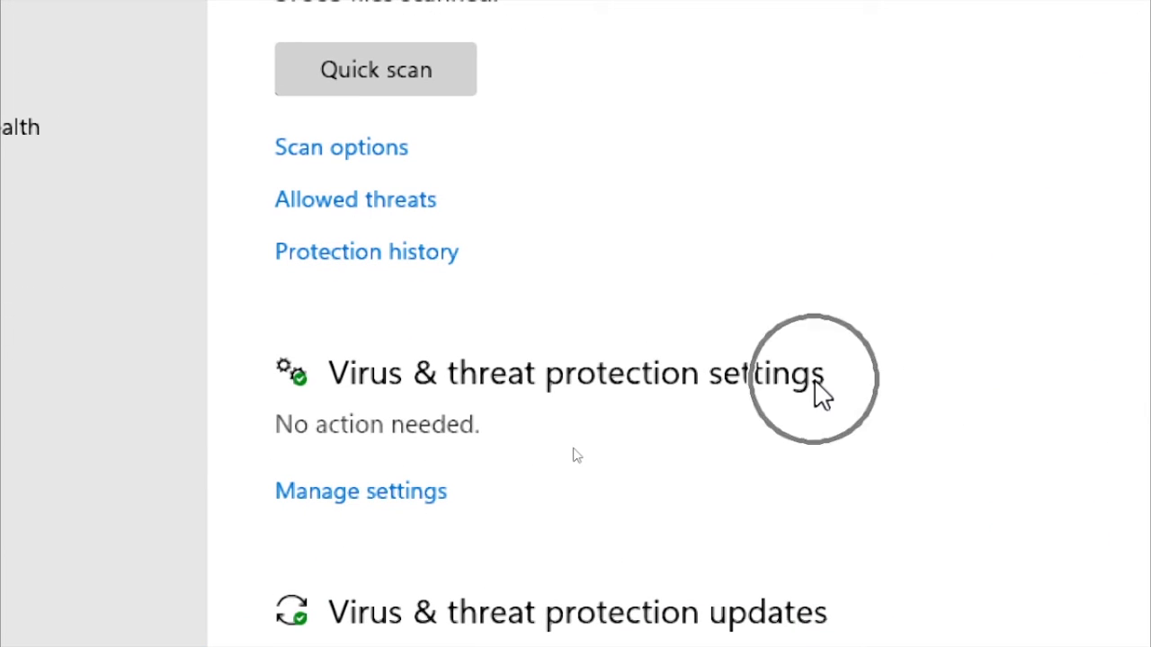
Step: Open Virus & threat protection Manage settings and switch Real-time protection off
click(331, 504)
click(330, 506)
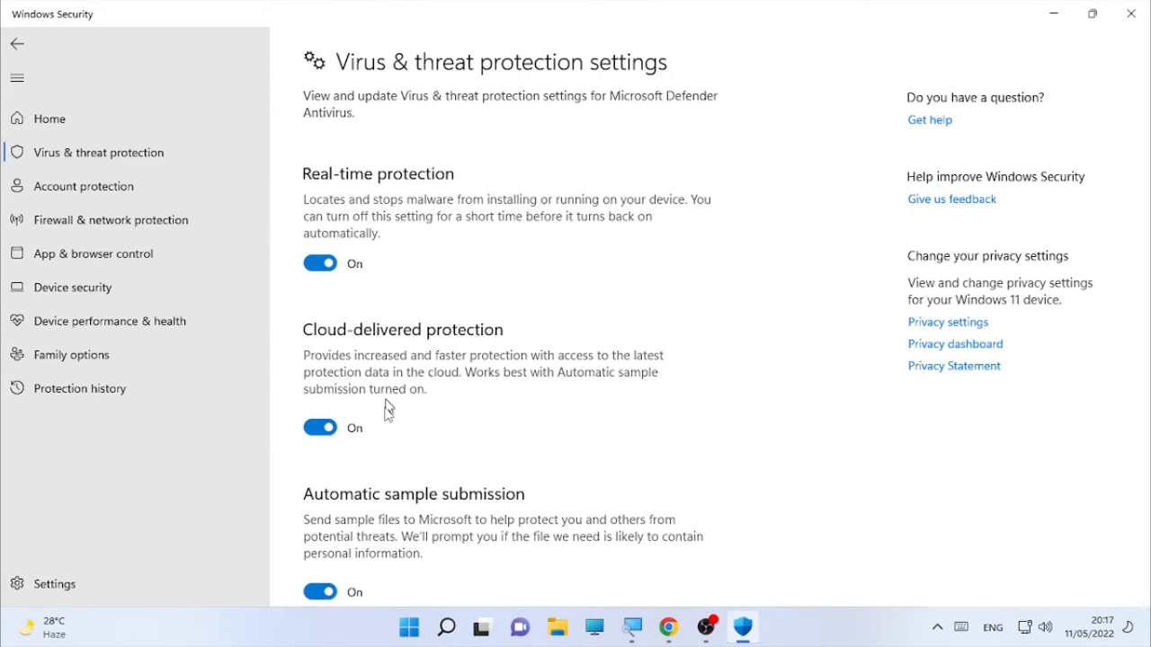
scroll(391, 450, down, 4)
scroll(466, 402, down, 8)
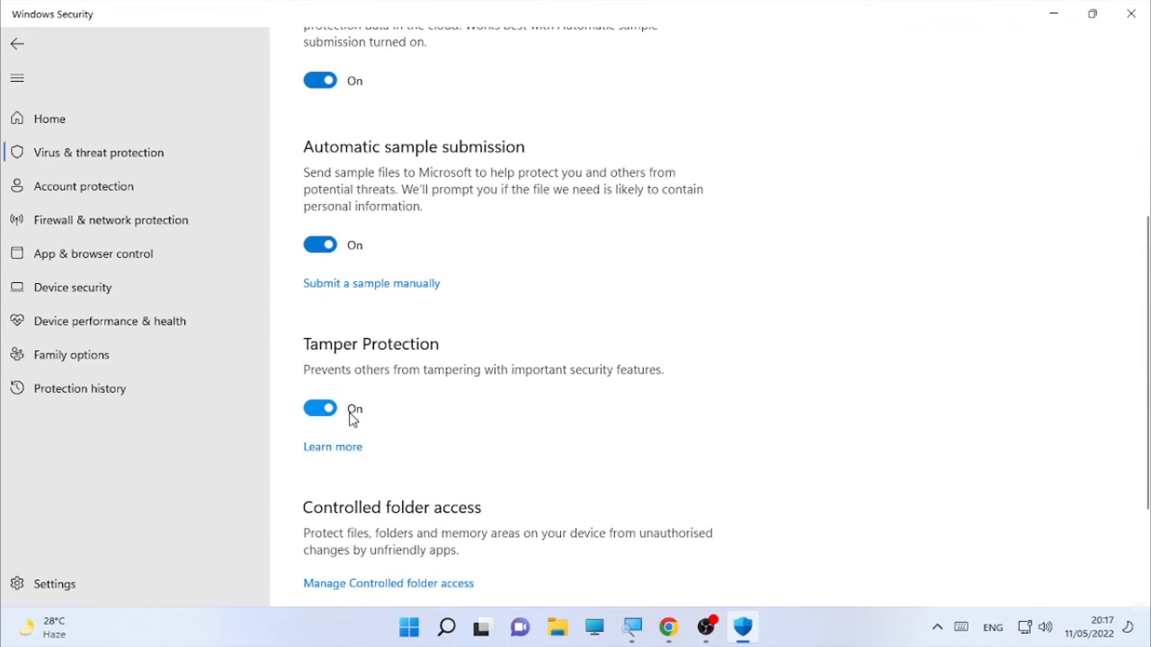
scroll(367, 243, up, 12)
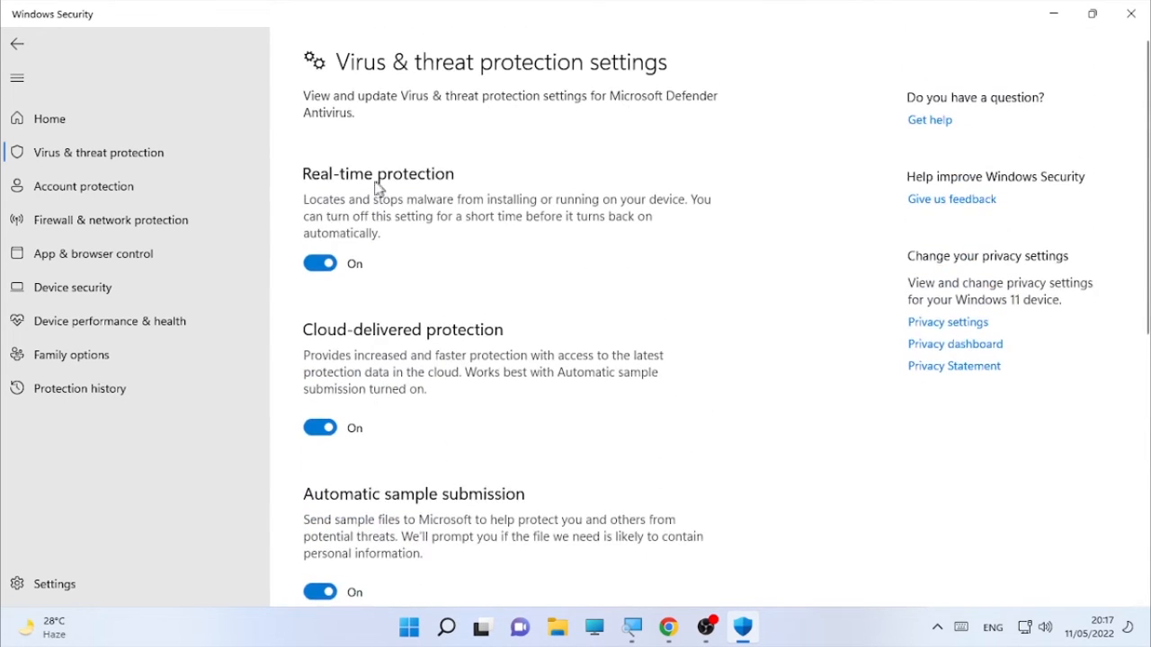
click(326, 265)
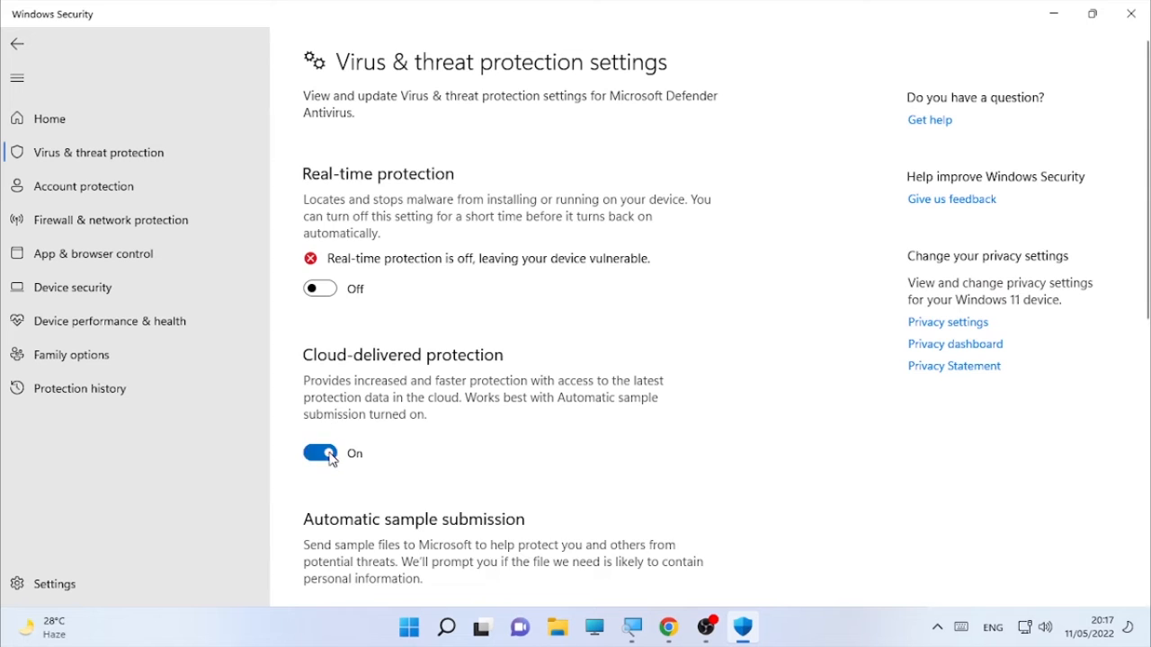
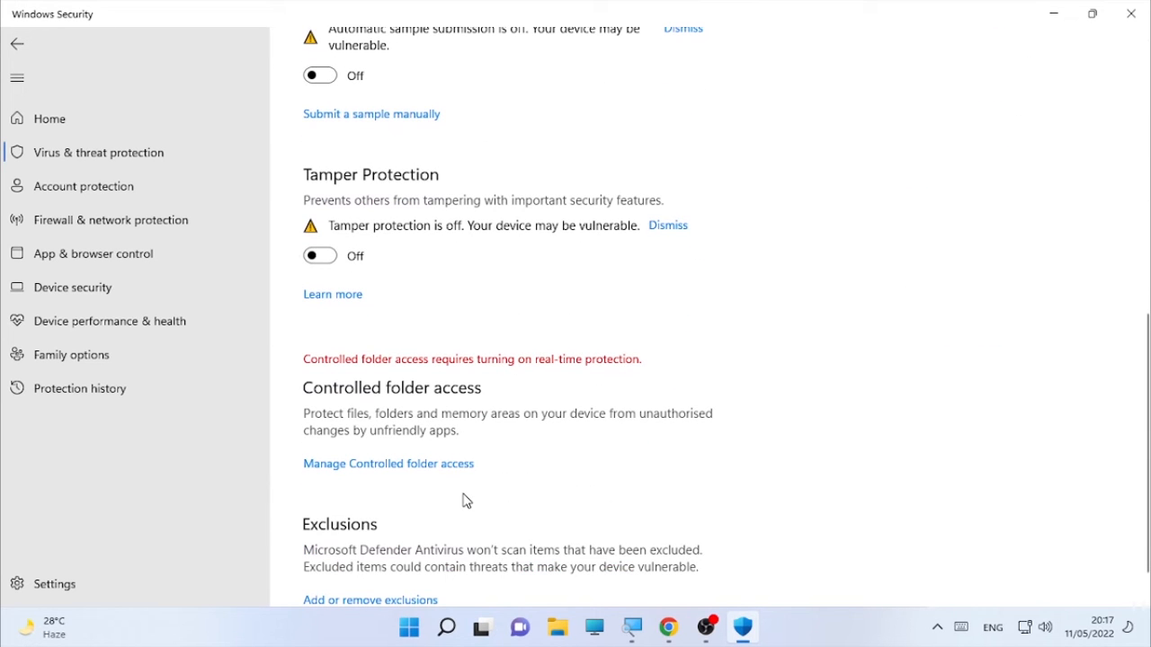
Step: Turn Tamper, Automatic sample submission, Cloud-delivered and Real-time protection back On, then close Windows Security
click(311, 257)
scroll(345, 263, up, 3)
click(325, 250)
scroll(329, 255, up, 5)
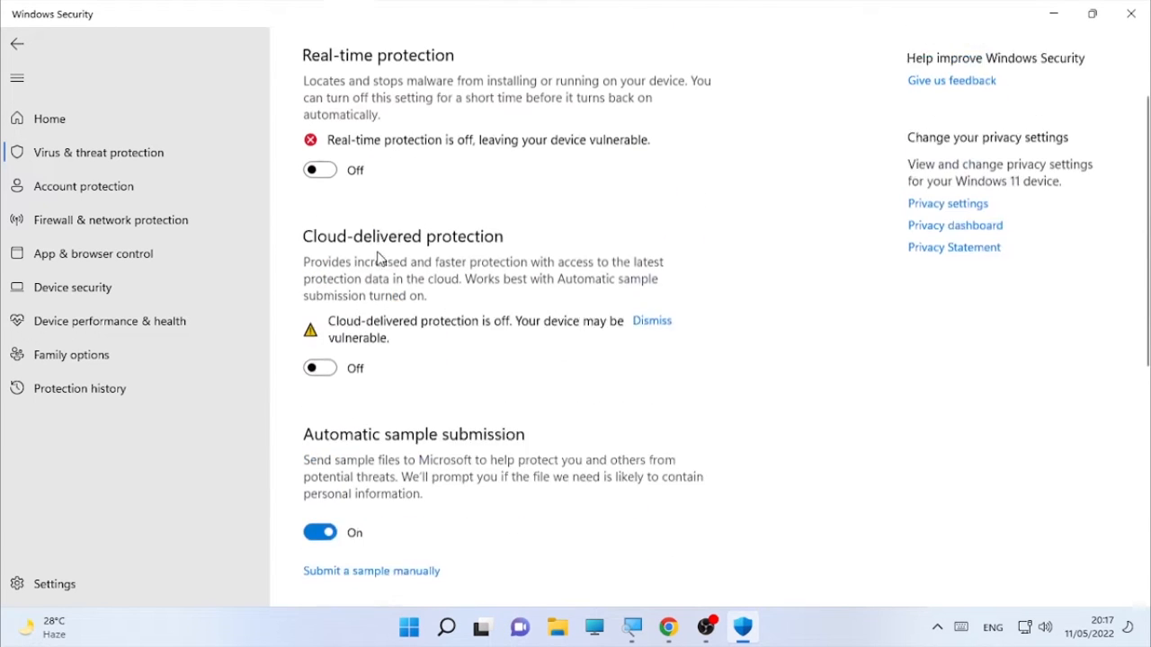
click(327, 394)
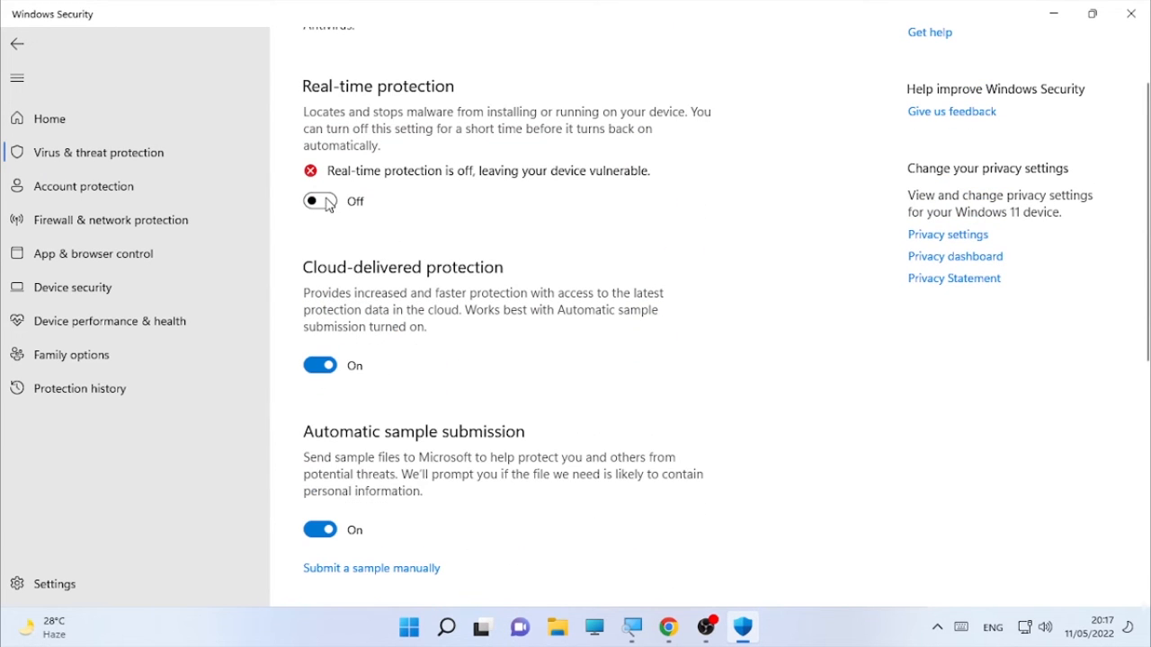
scroll(461, 253, up, 2)
click(322, 288)
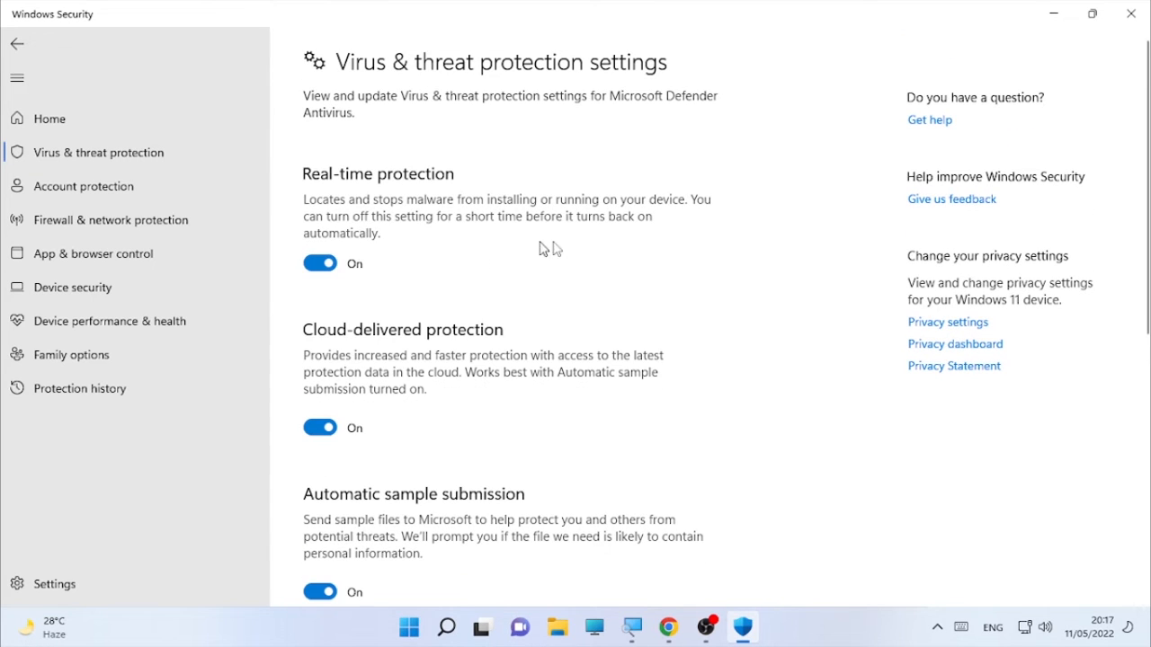
click(1125, 11)
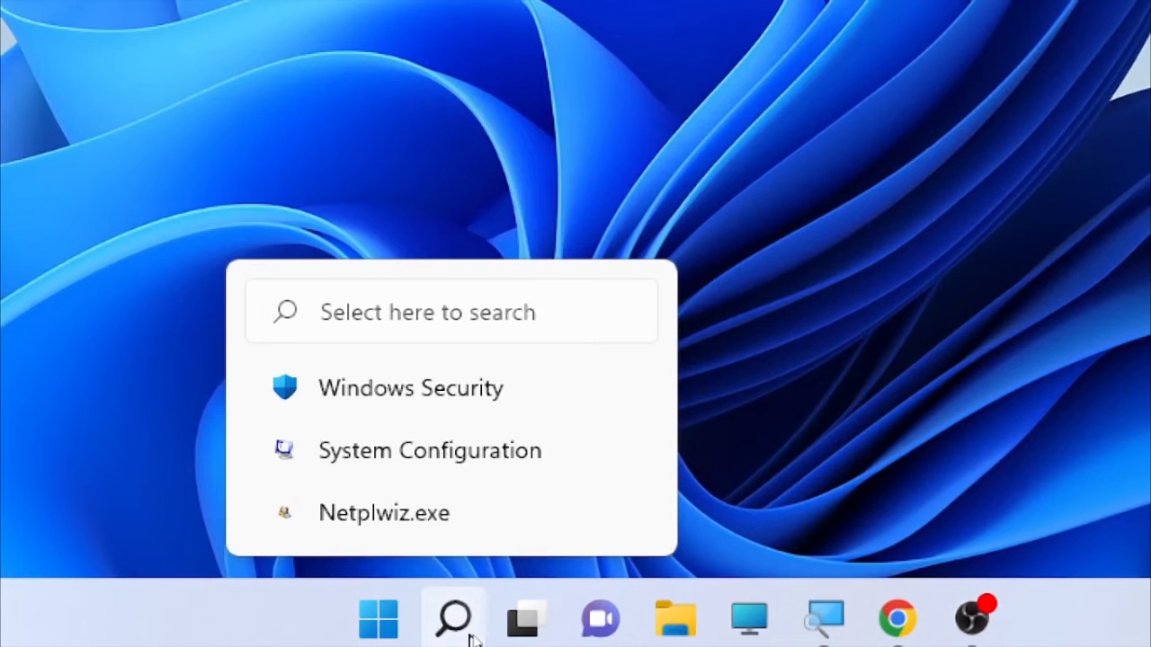
Step: Search 'settings' and launch the Settings app
click(465, 630)
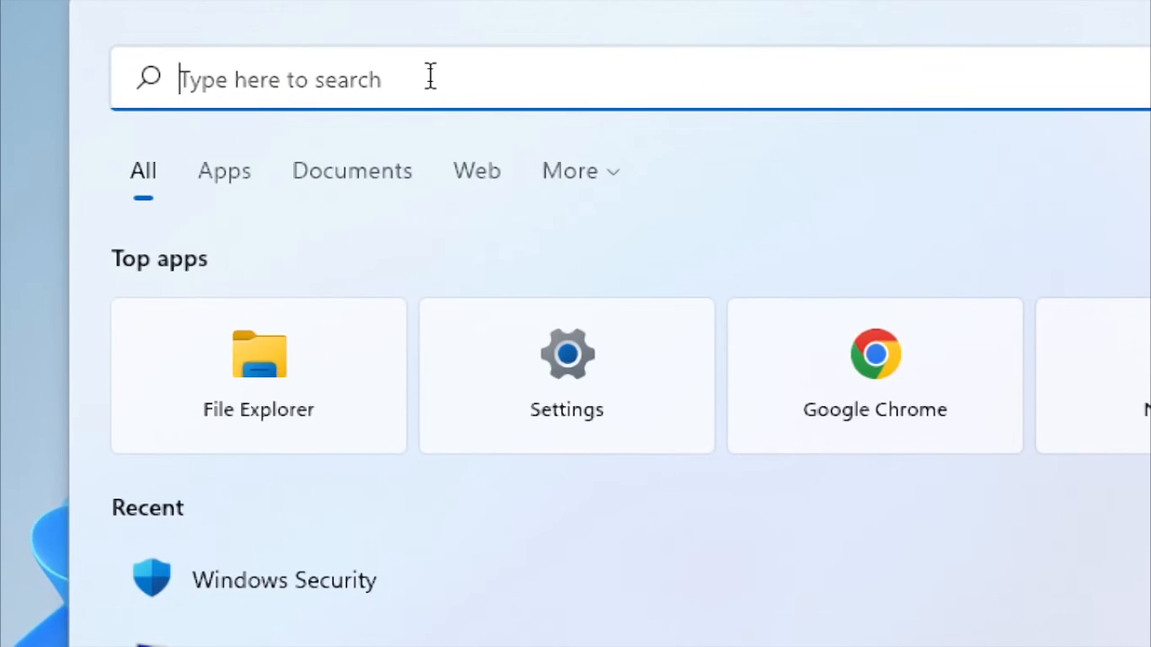
text(settings)
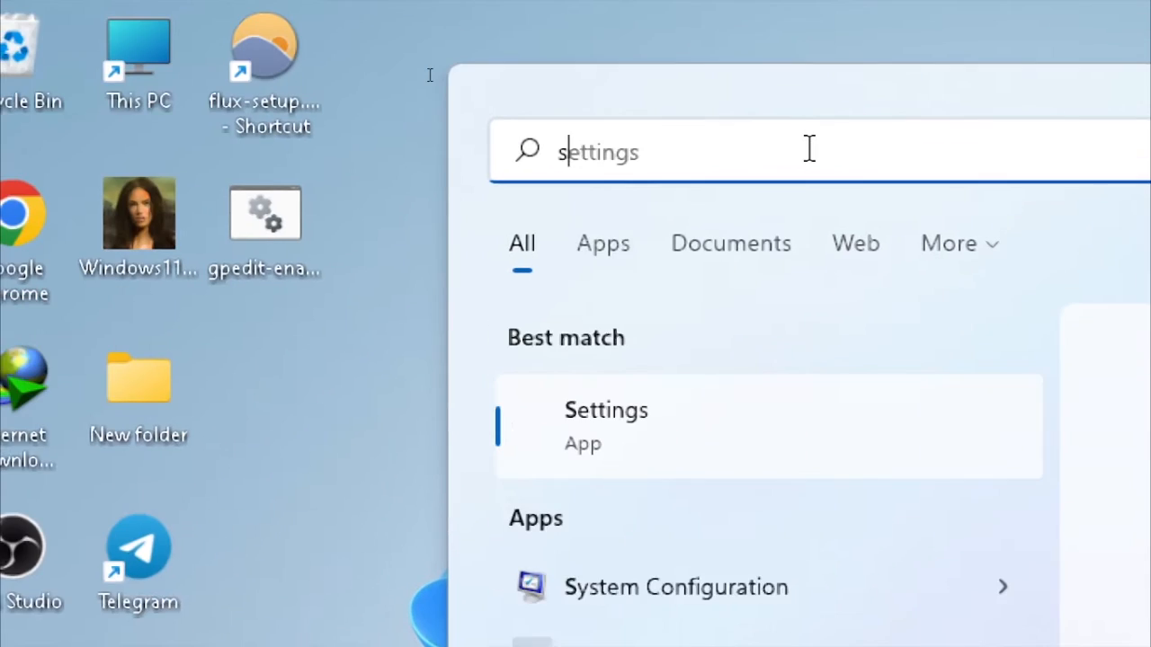
text(ettings)
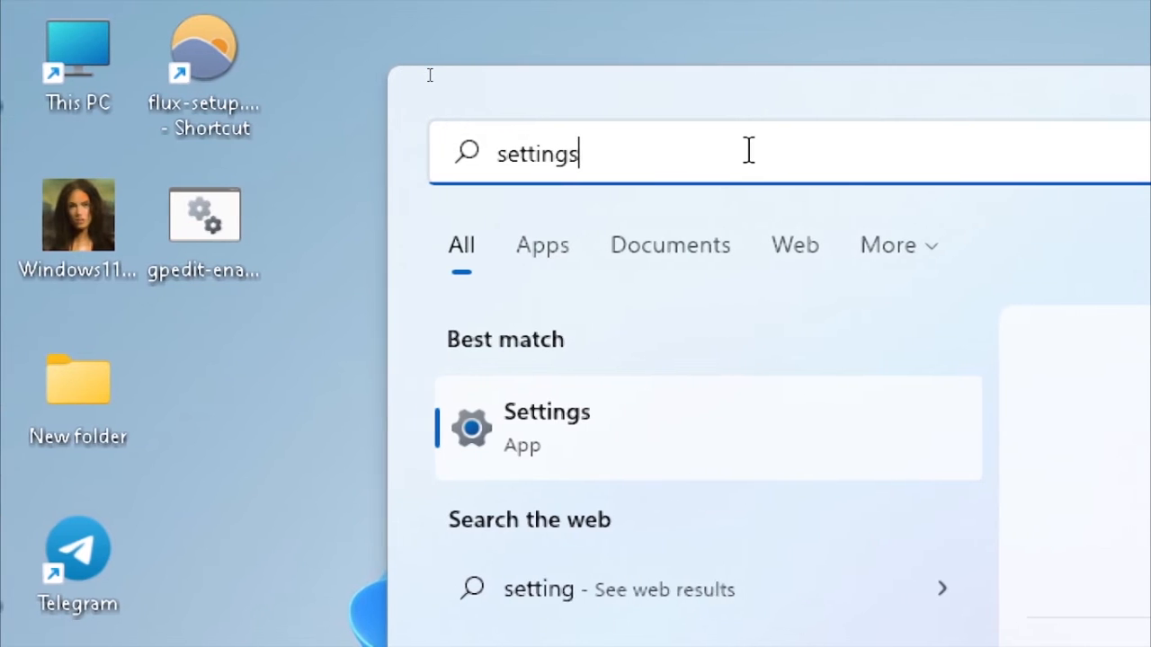
click(634, 416)
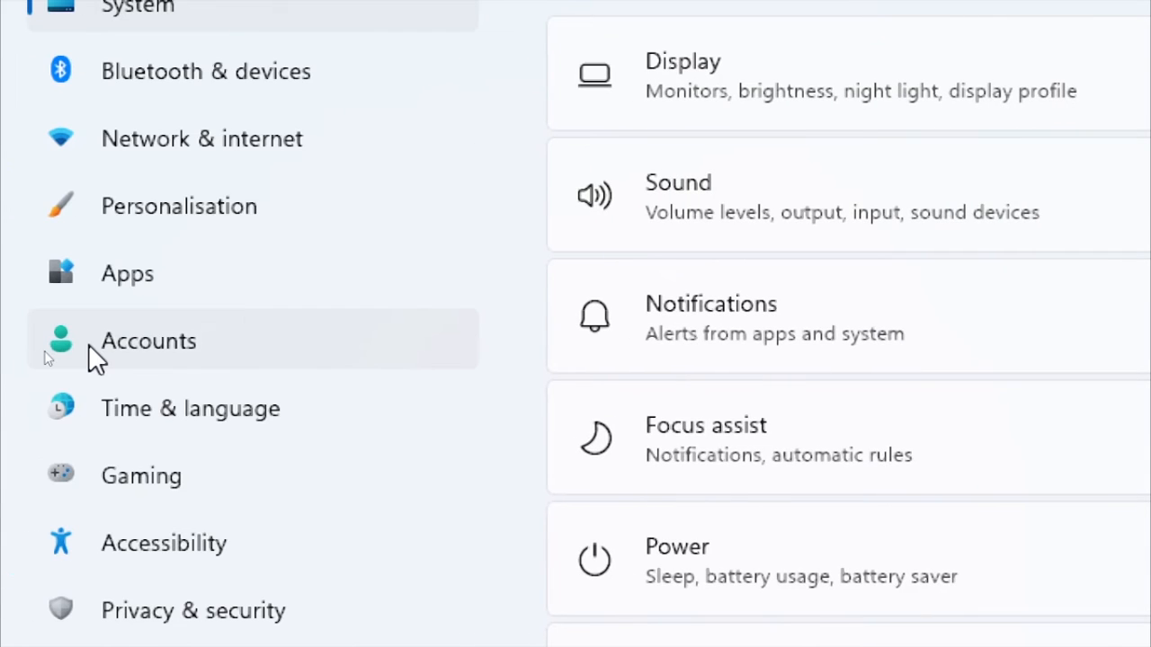
Step: Go to Accounts > Family & other users and start adding another user
click(44, 352)
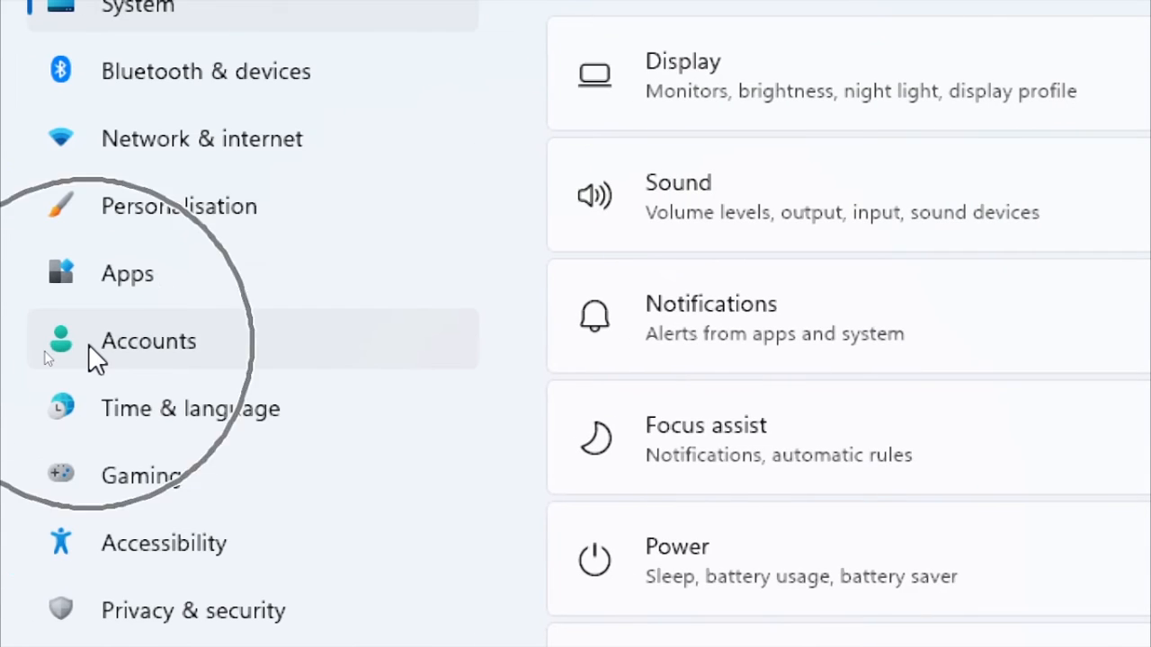
click(123, 352)
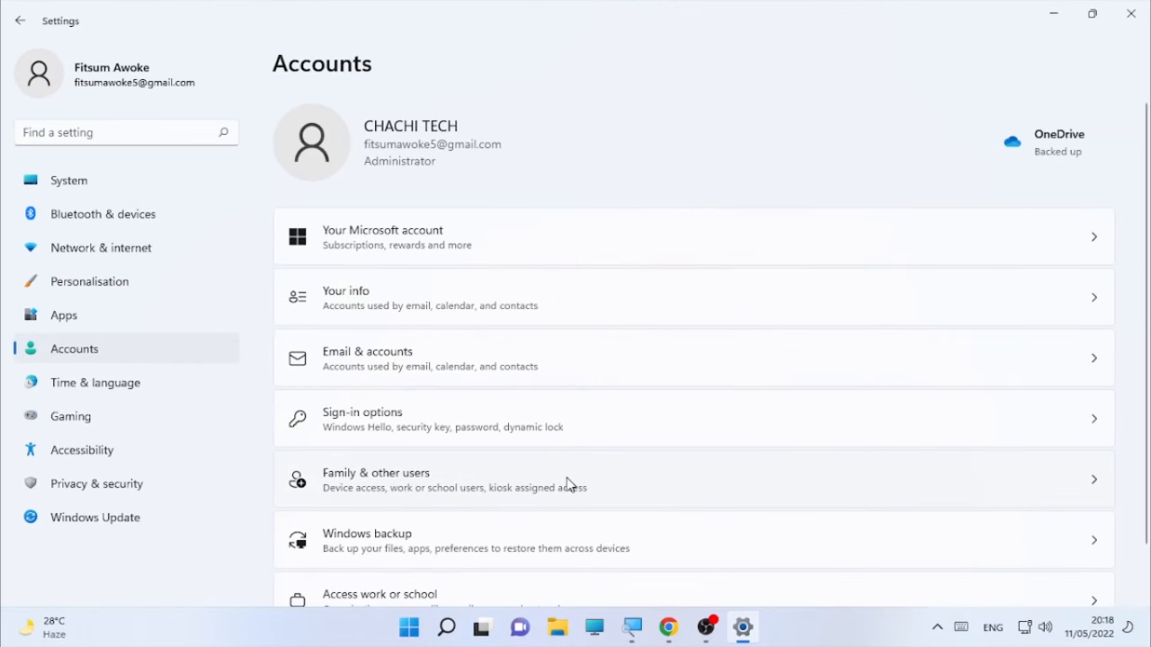
scroll(569, 485, down, 1)
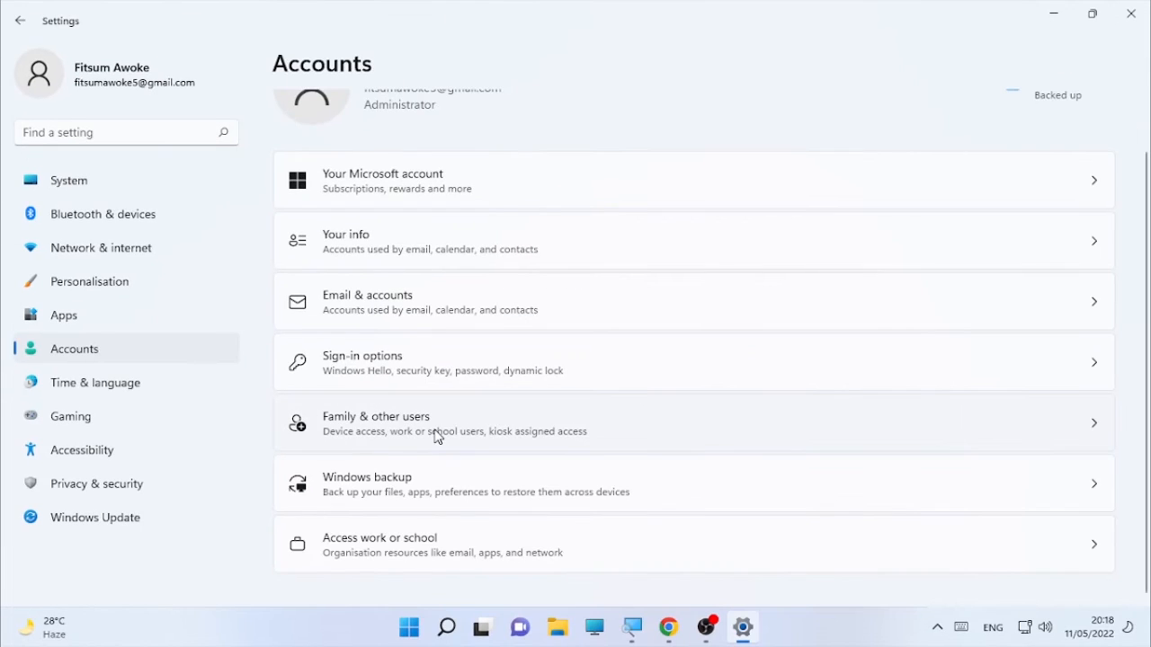
click(438, 436)
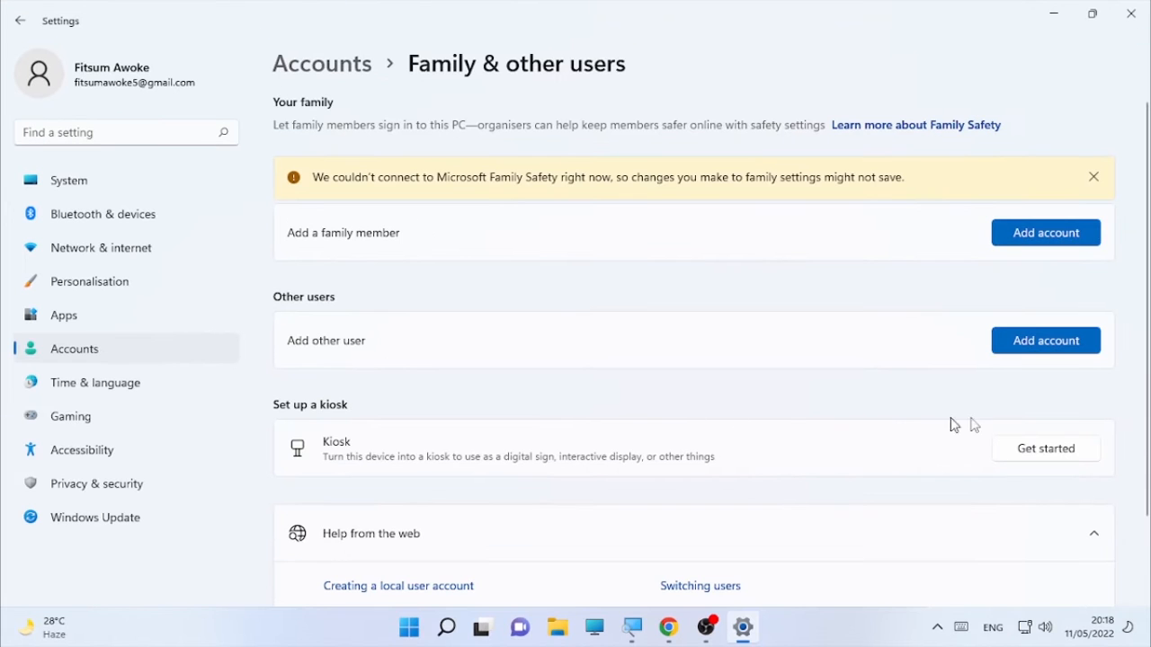
click(1043, 345)
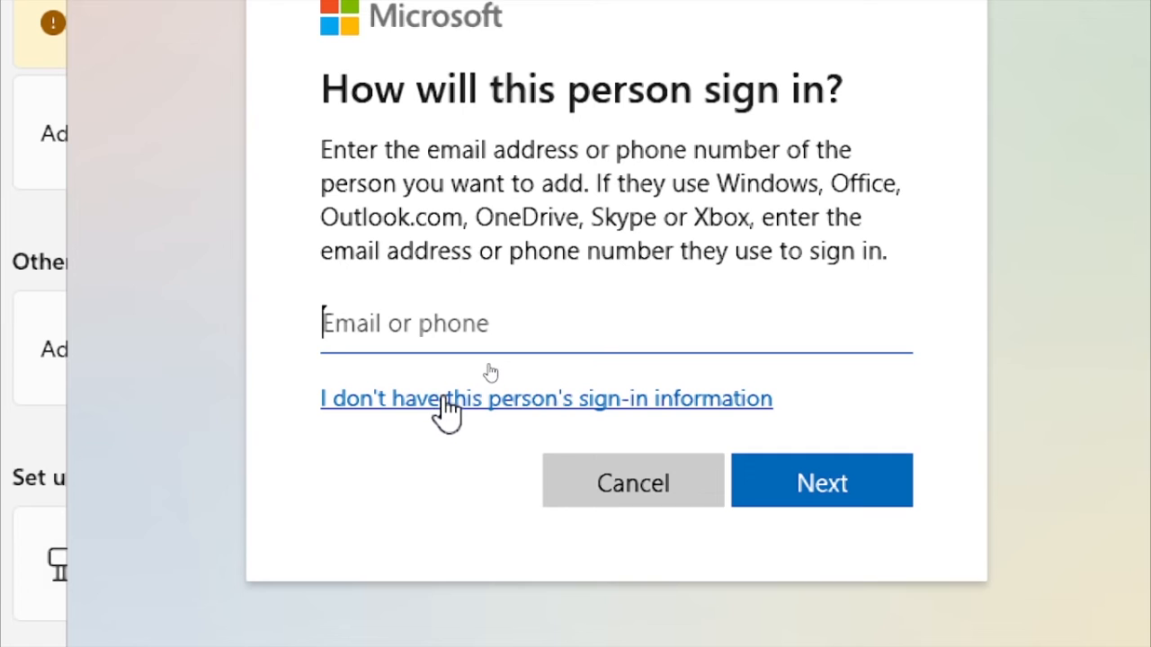
Step: Choose 'I don't have this person's sign-in information', then add a user without a Microsoft account
click(490, 401)
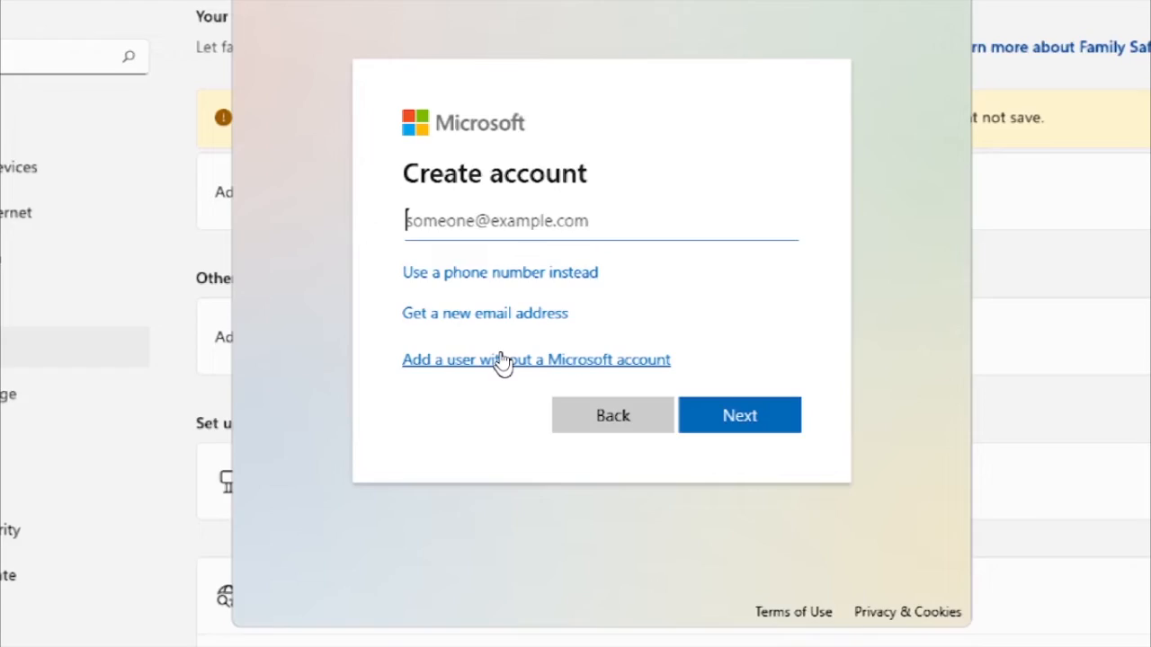
click(500, 357)
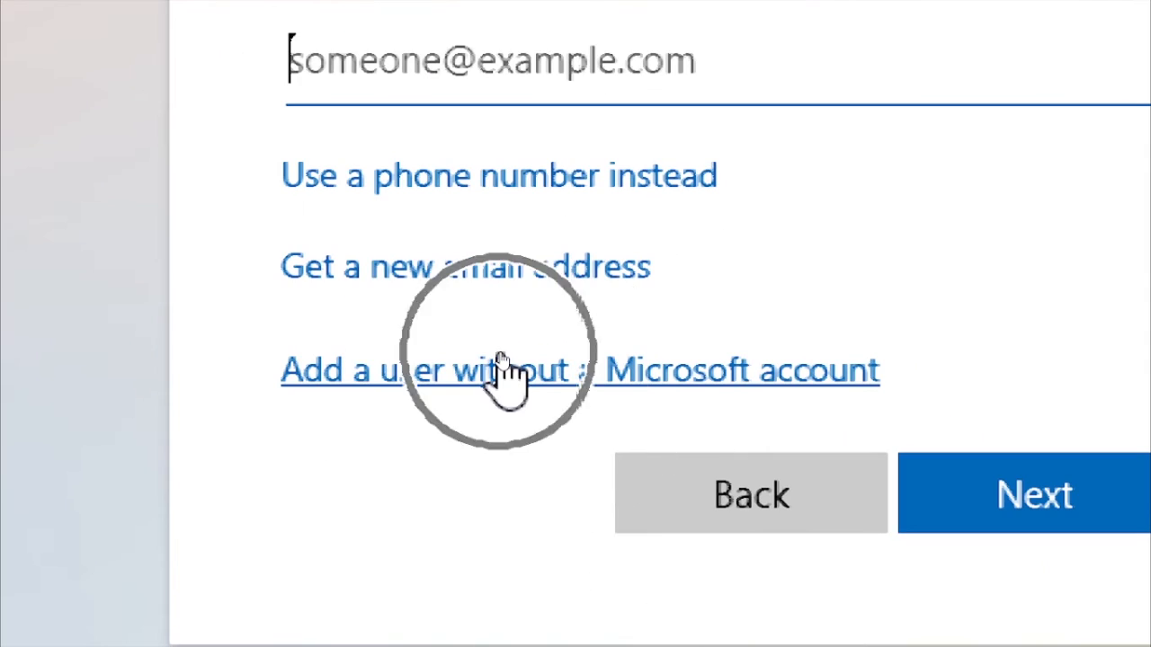
click(500, 361)
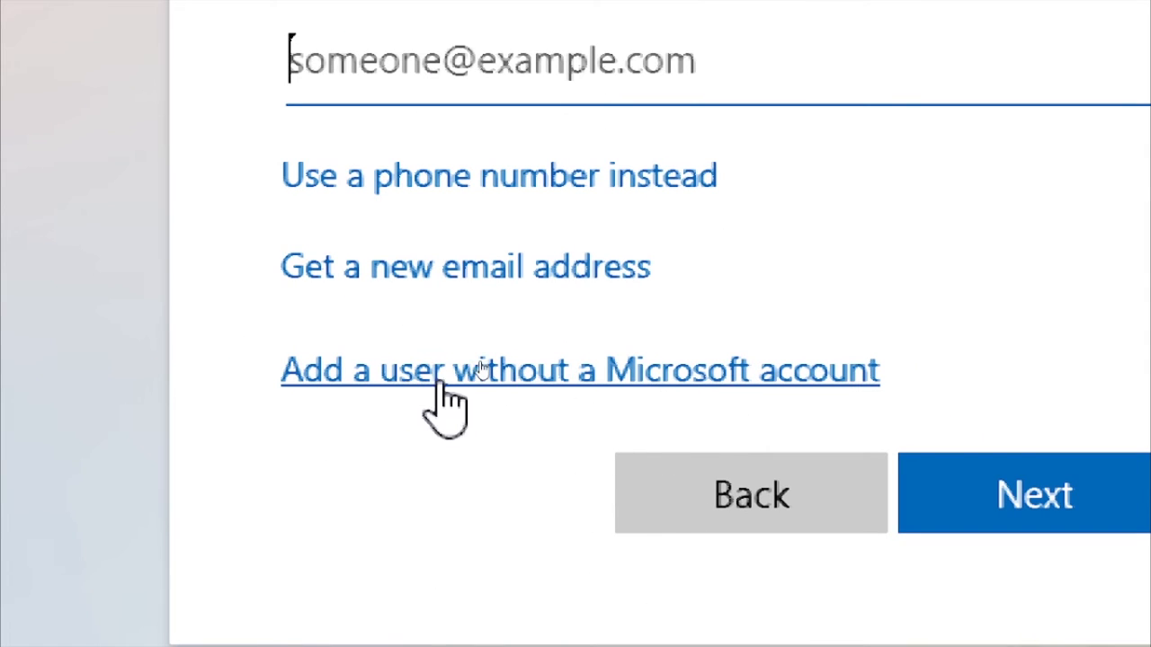
click(556, 368)
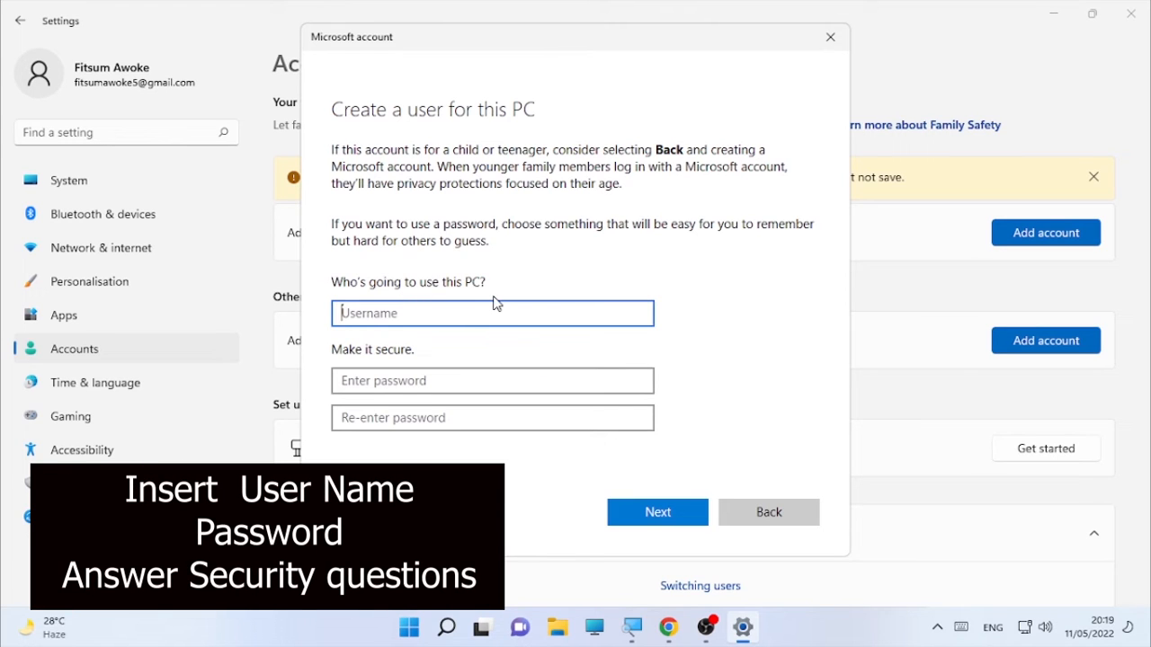
Step: Enter a username, a password and its confirmation, and security answers, then continue with Next
text(chachi tech 2)
click(421, 381)
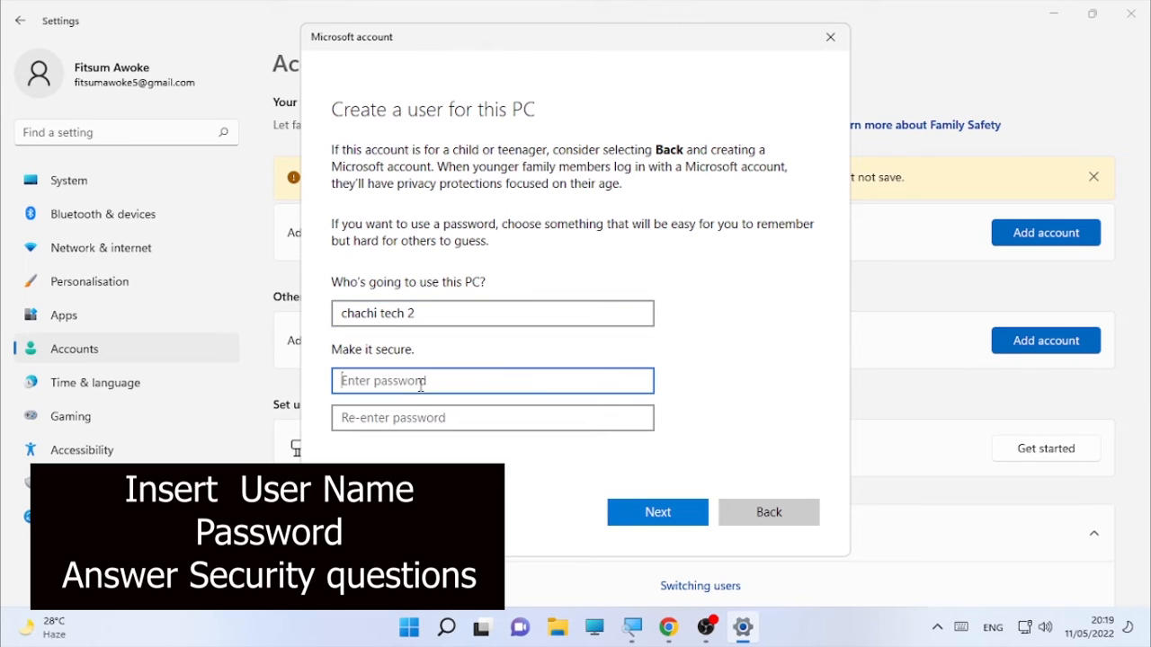
text(123)
click(391, 414)
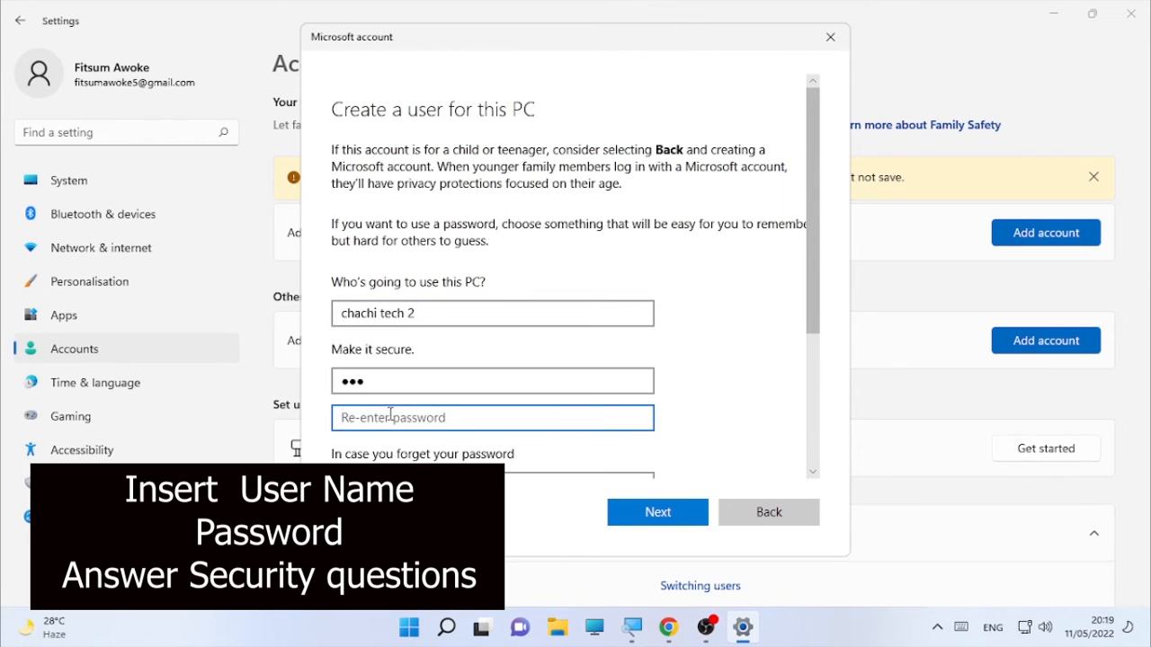
text(1)
scroll(390, 414, down, 2)
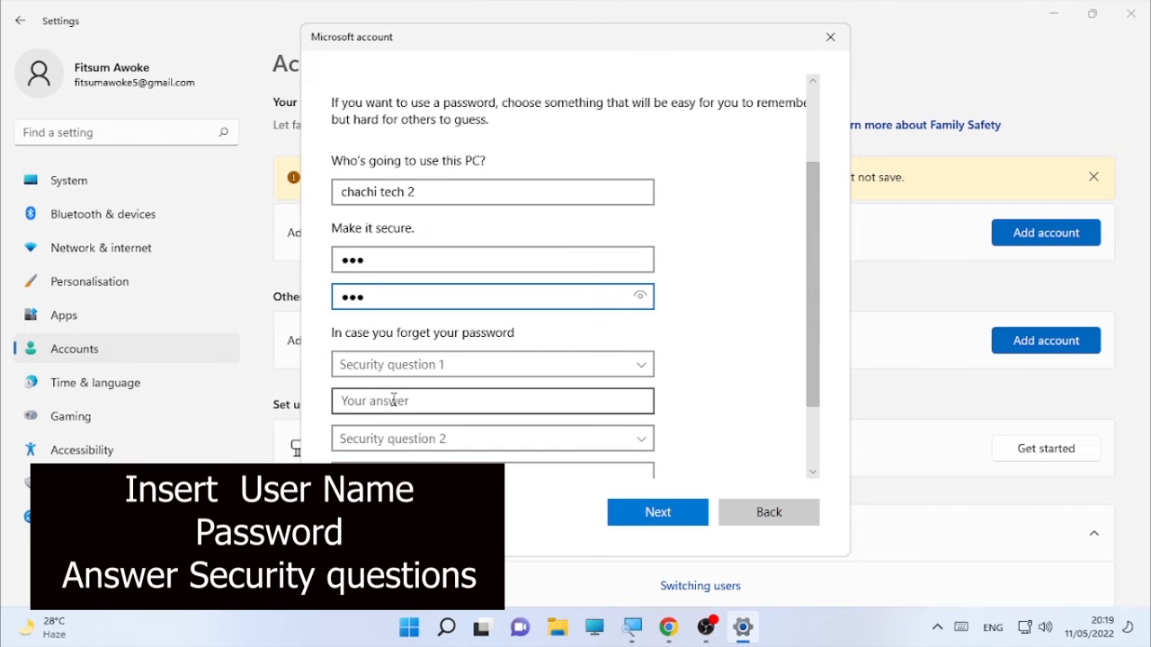
scroll(390, 415, down, 1)
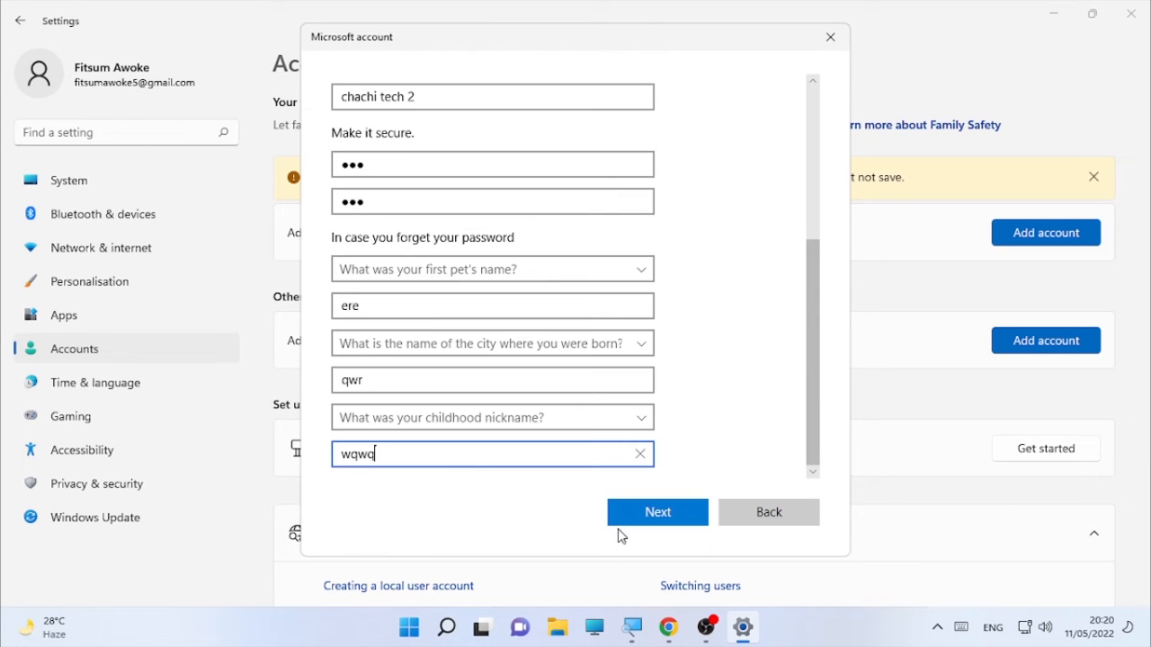
click(642, 512)
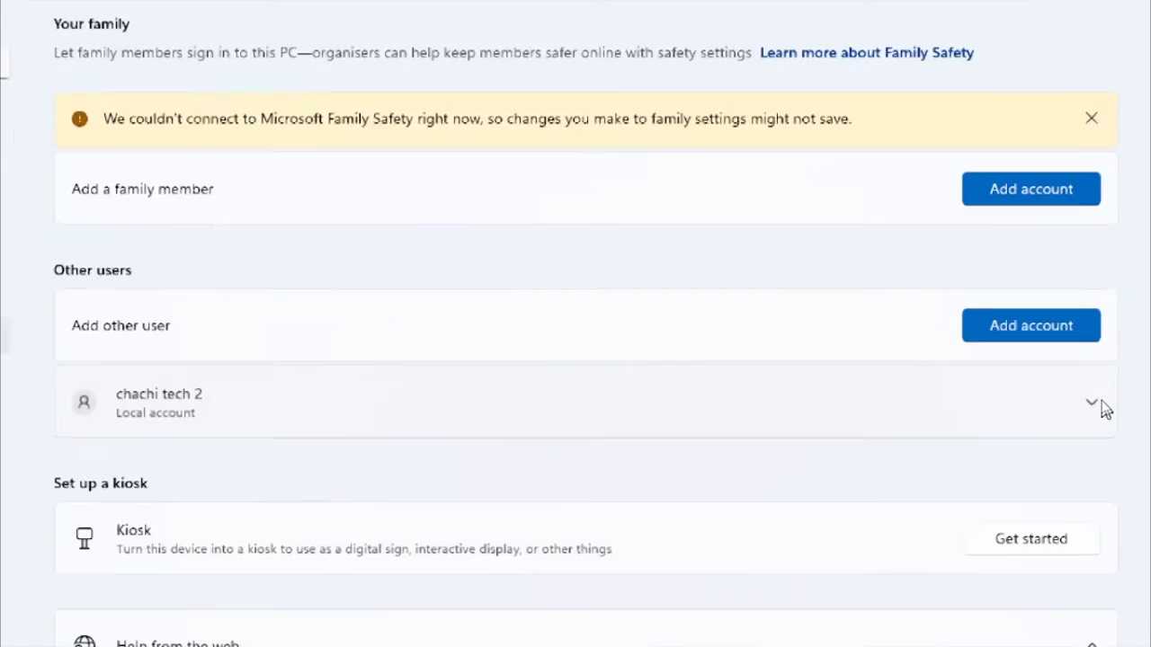
Step: Change the new local account's type to Administrator and minimize Settings
click(1103, 407)
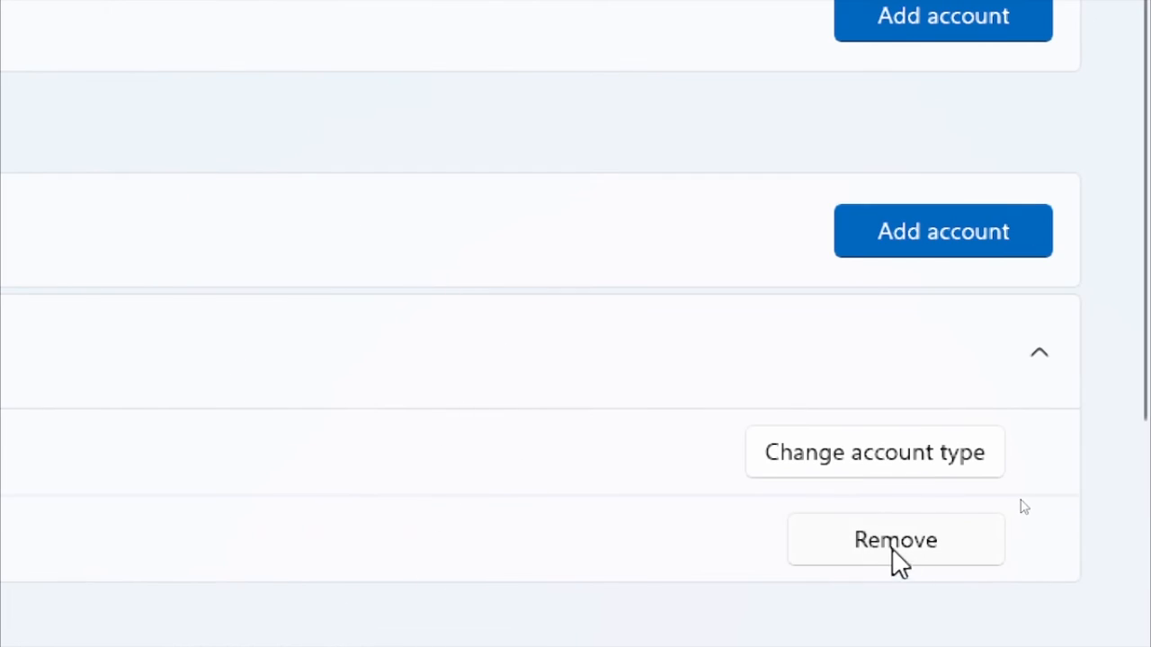
click(862, 463)
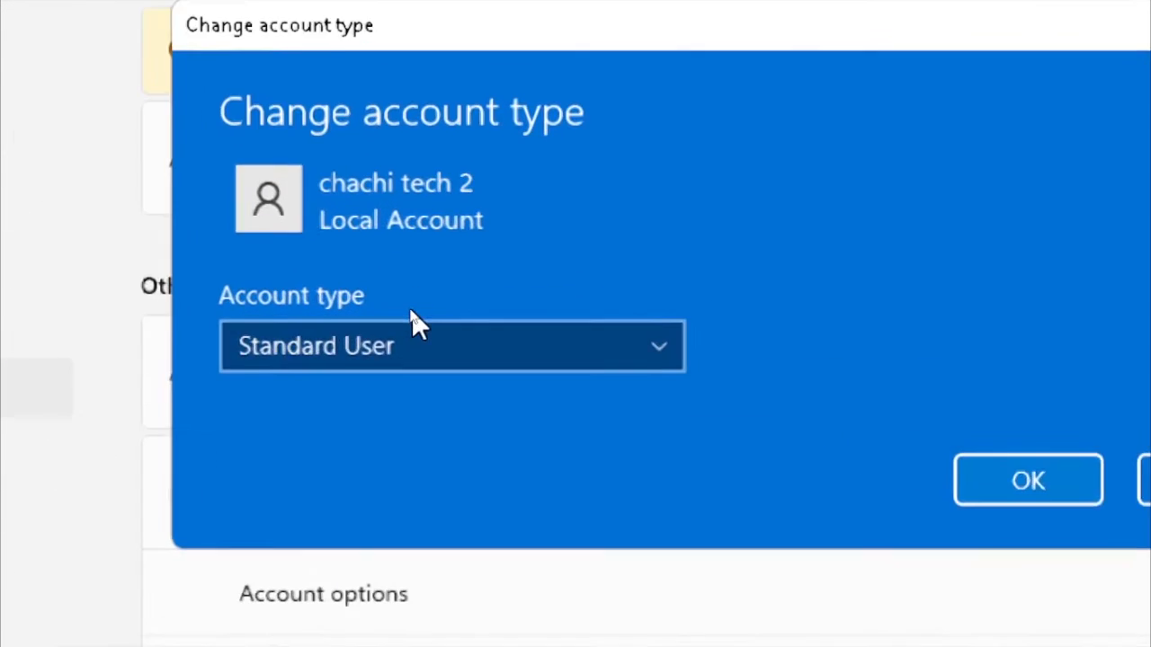
click(502, 334)
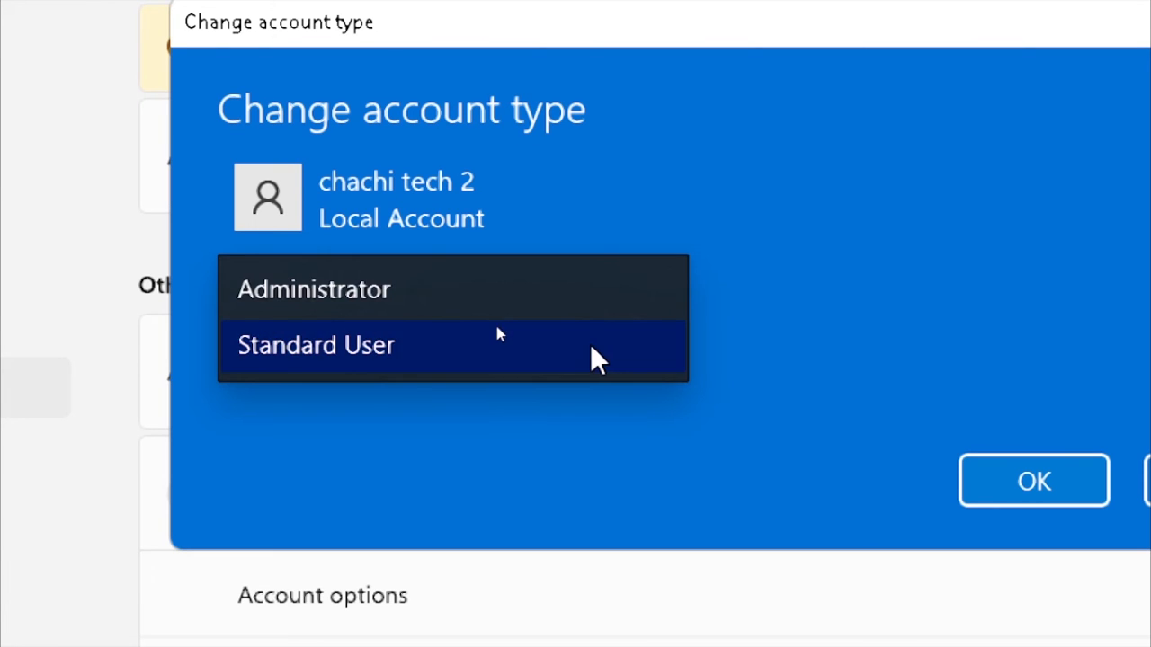
click(321, 290)
click(1058, 481)
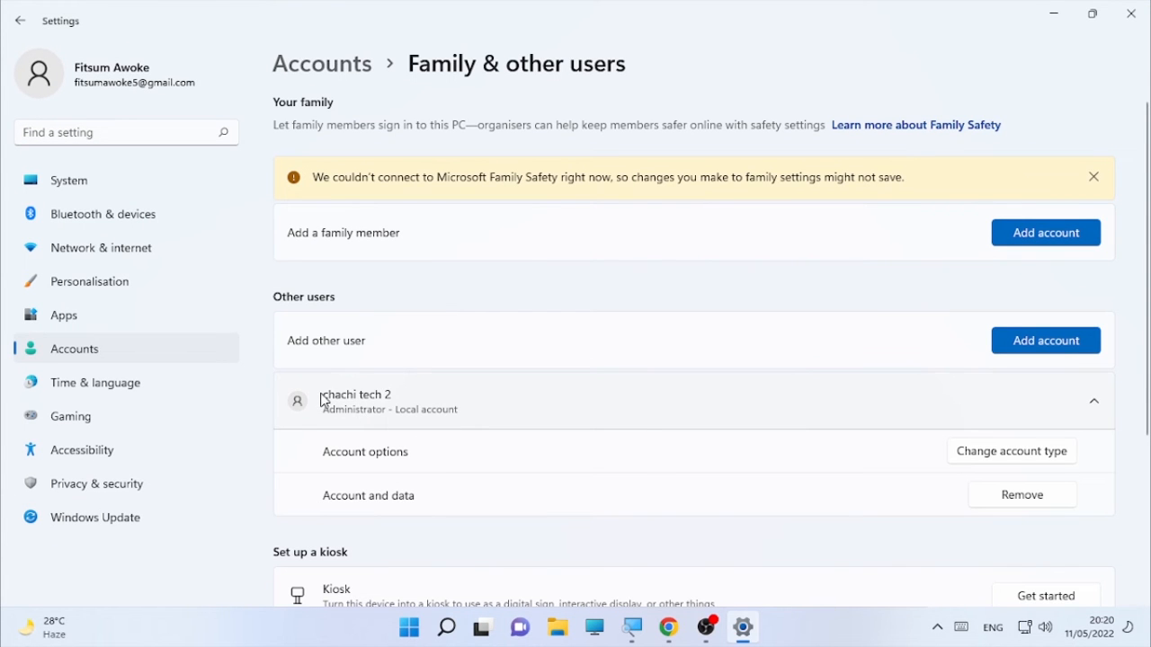
click(1055, 11)
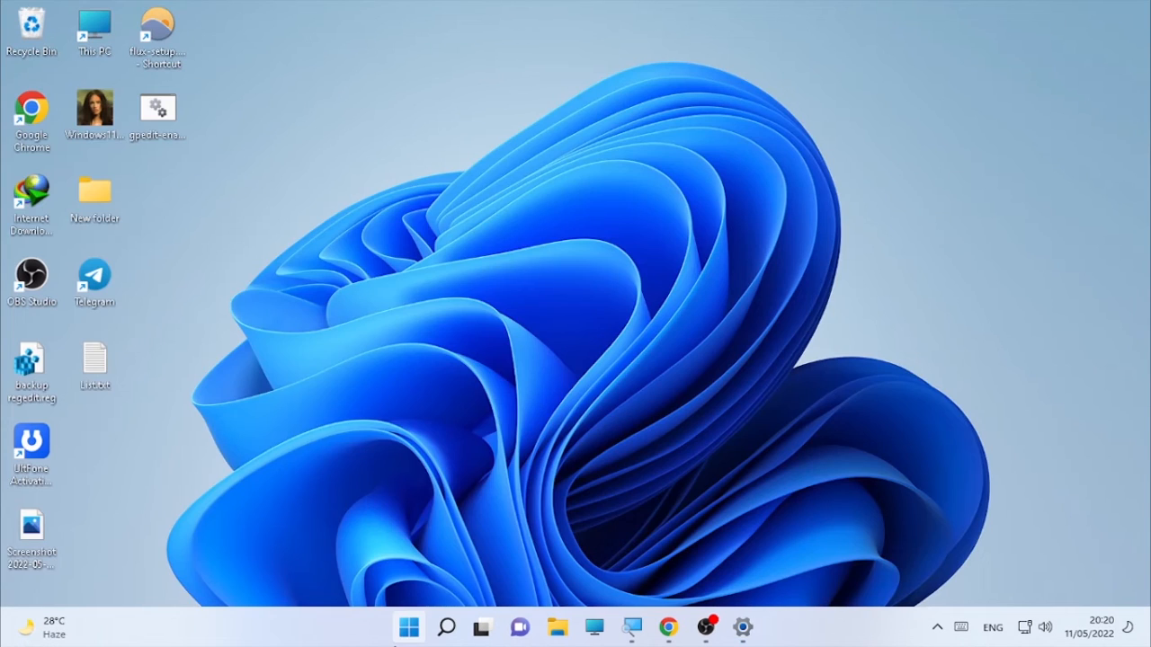
right_click(430, 640)
mouse_move(475, 566)
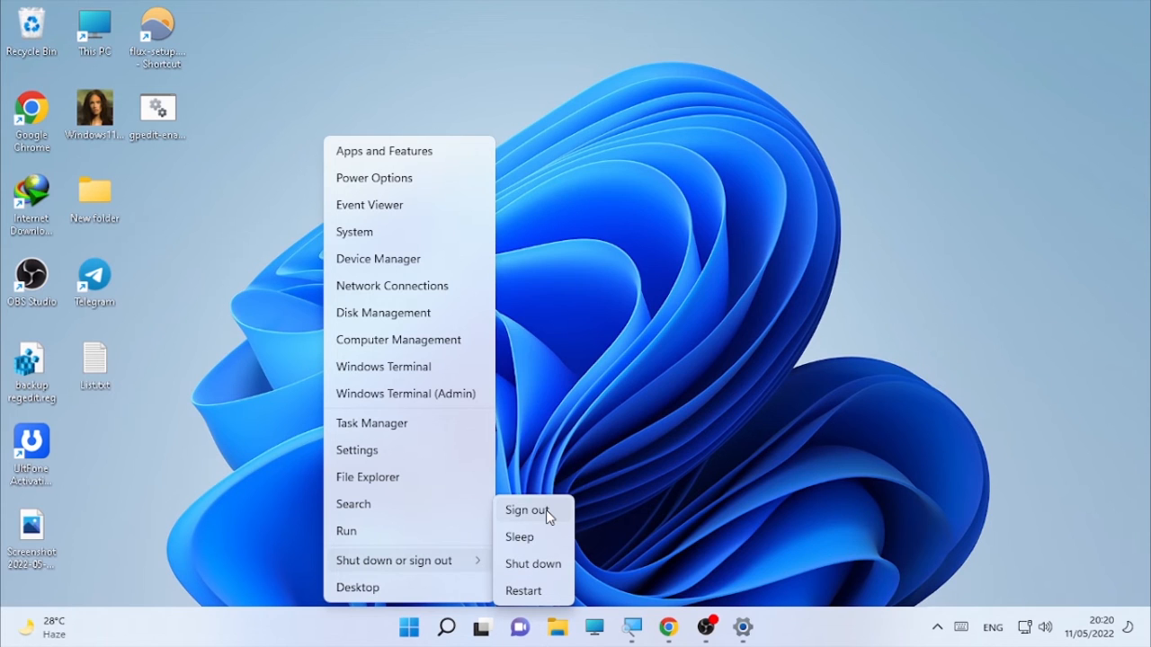
click(596, 509)
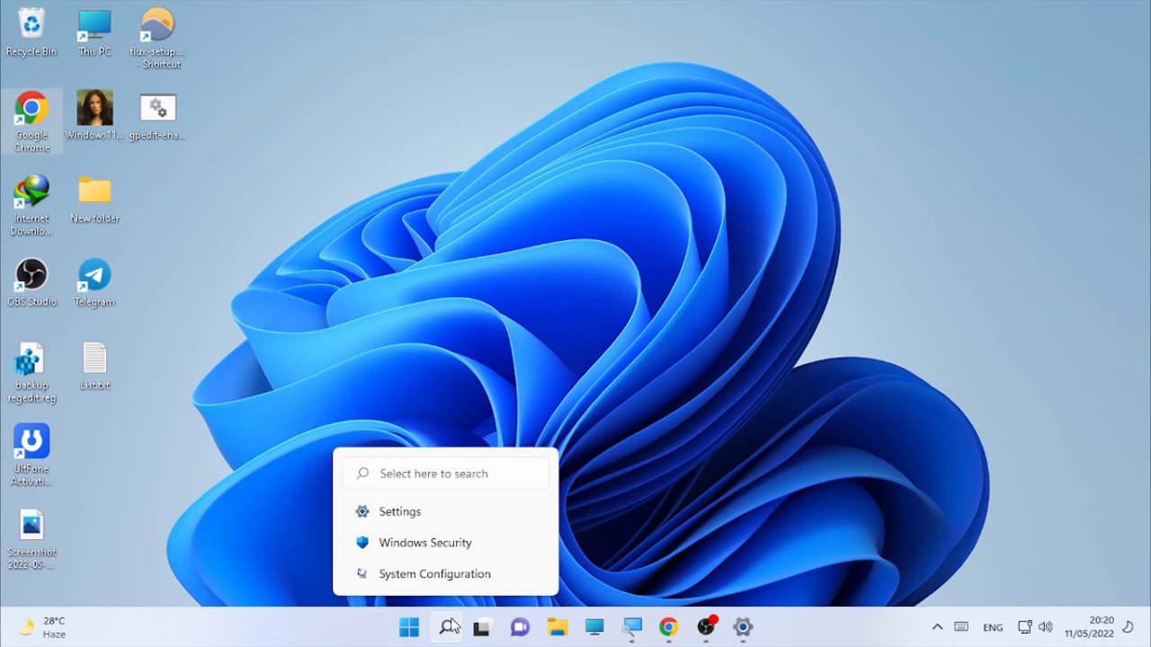
click(449, 627)
click(1008, 396)
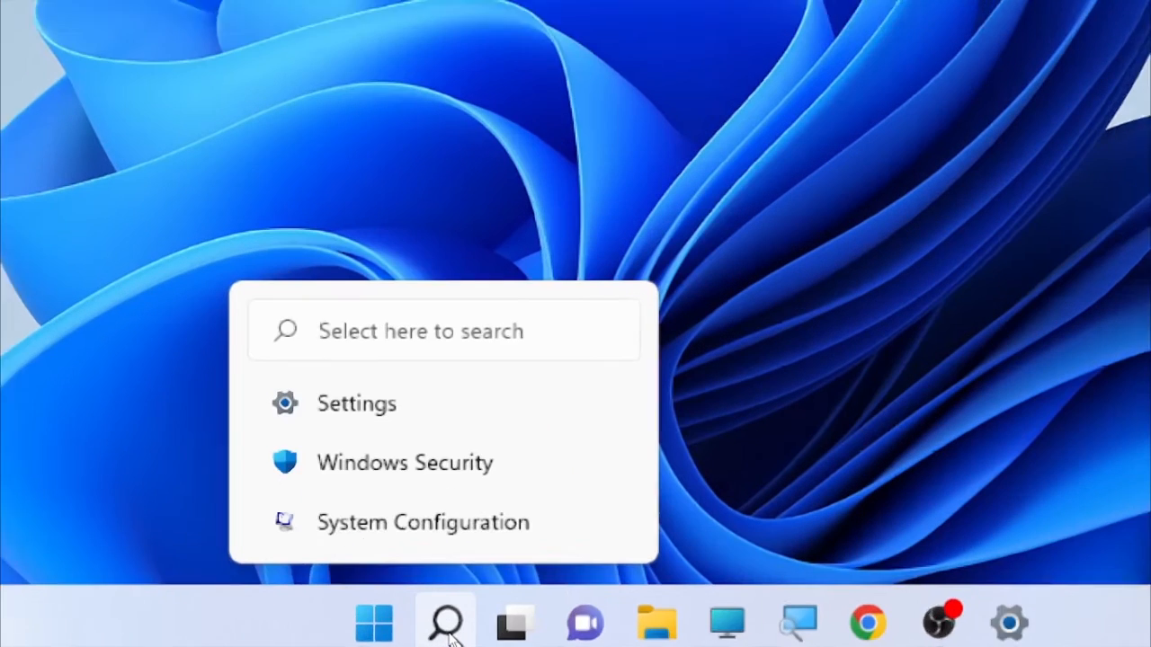
Step: Open Command Prompt as administrator and run sfc /scannow, which finds no integrity violations
click(449, 633)
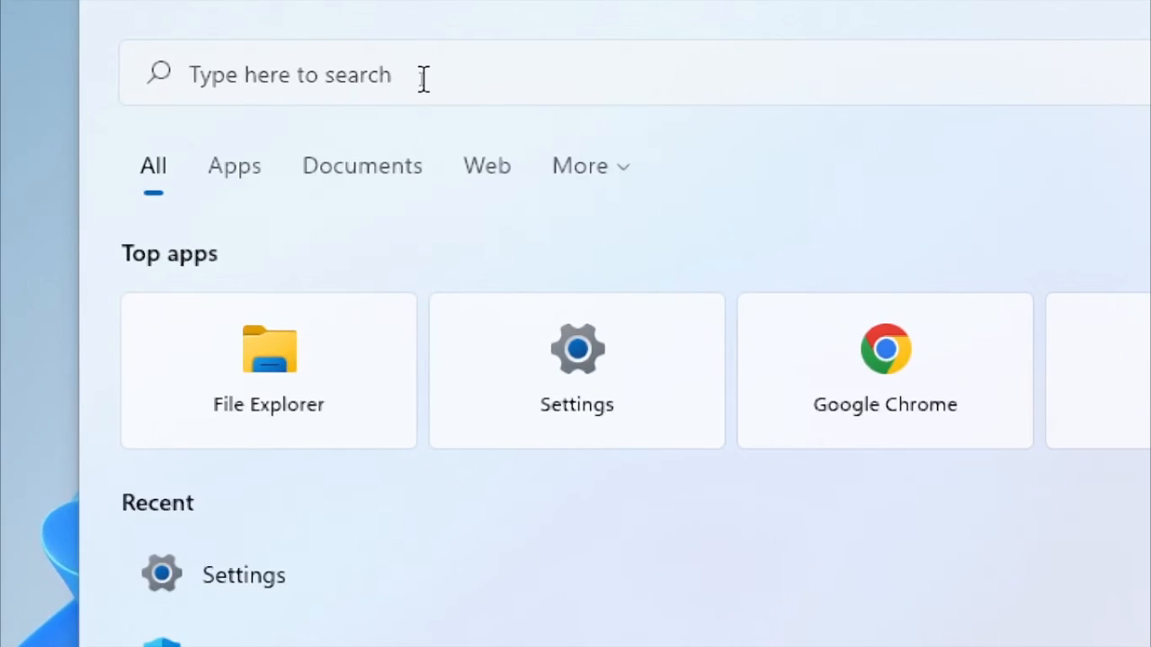
click(425, 78)
text(cmd)
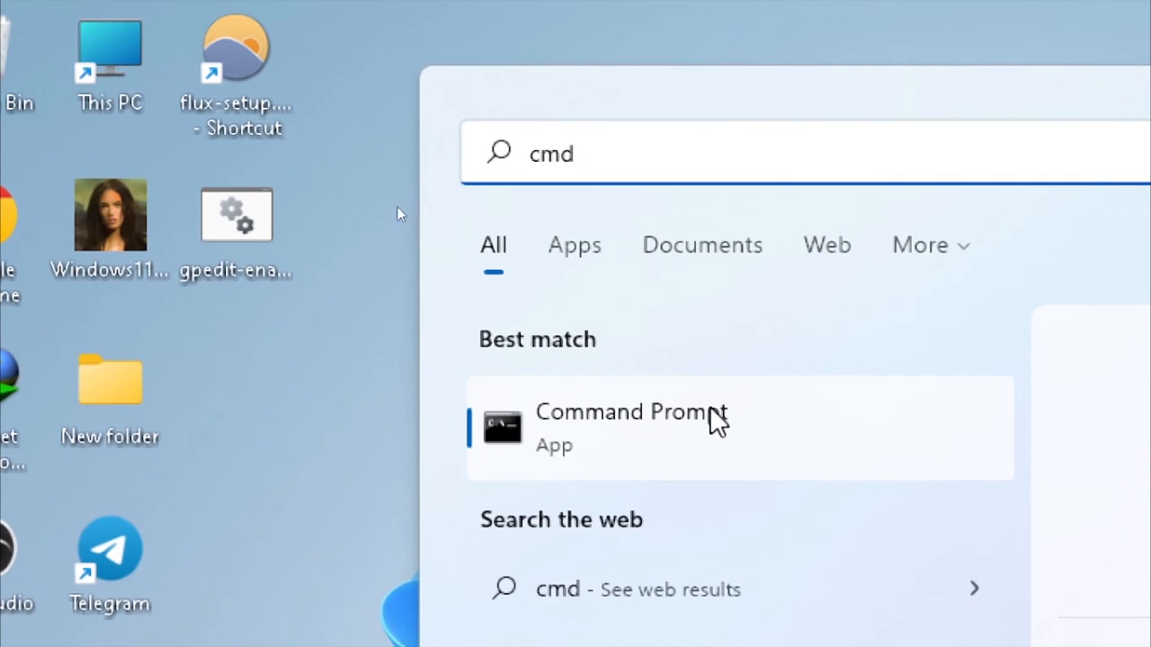
click(748, 462)
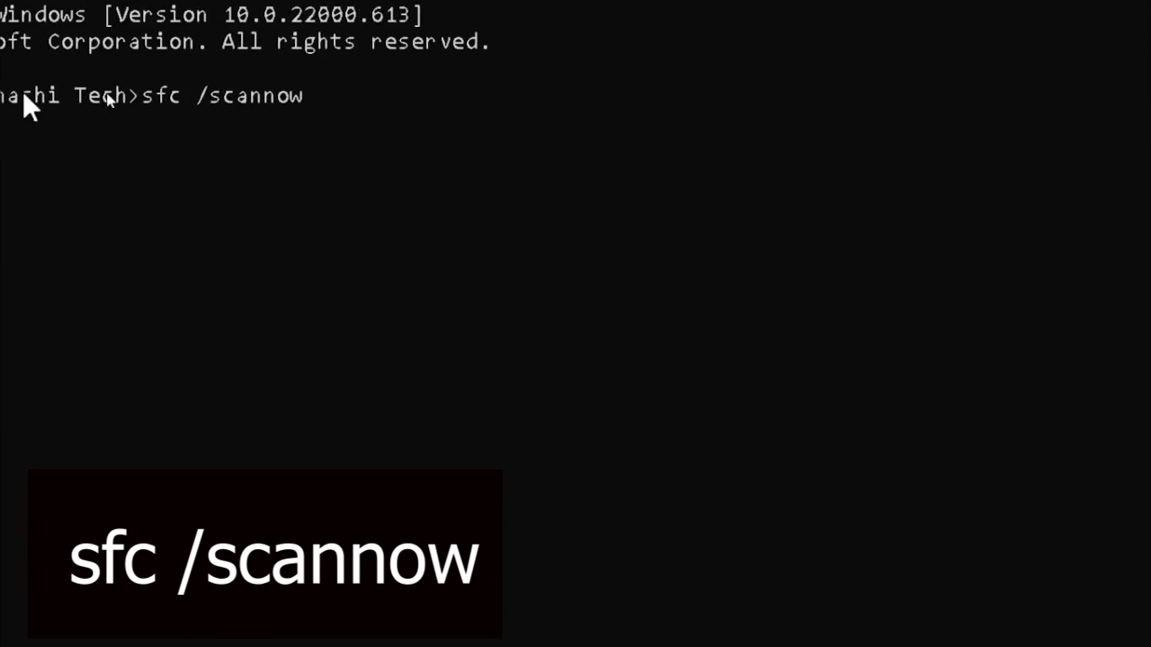
key(ctrl)
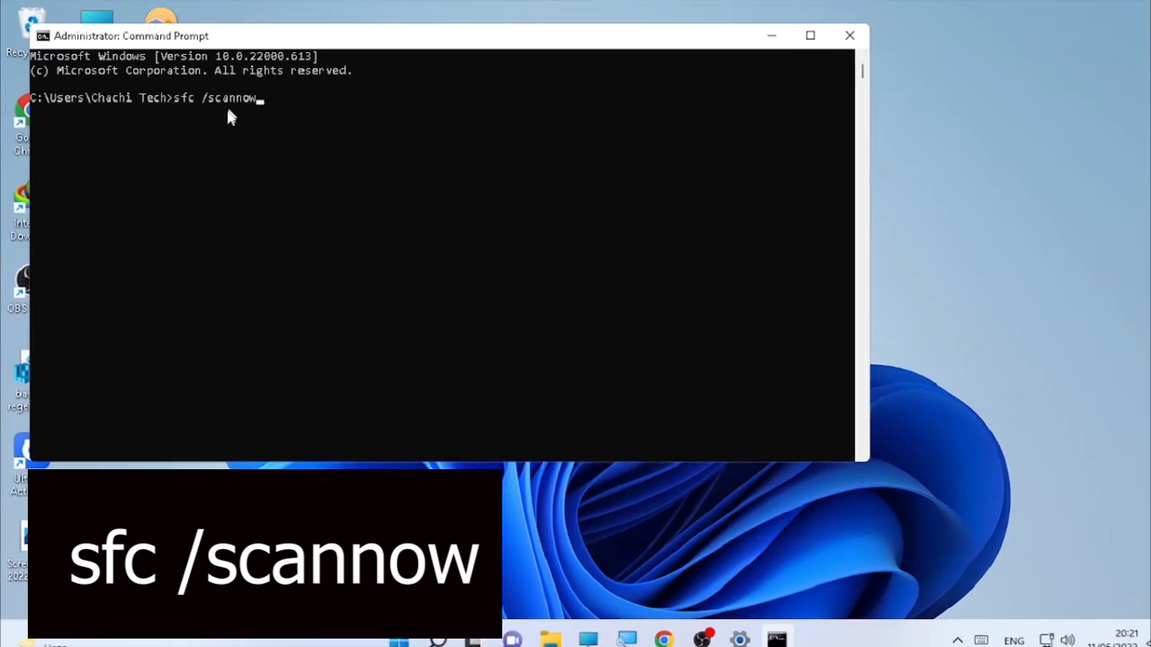
key(Return)
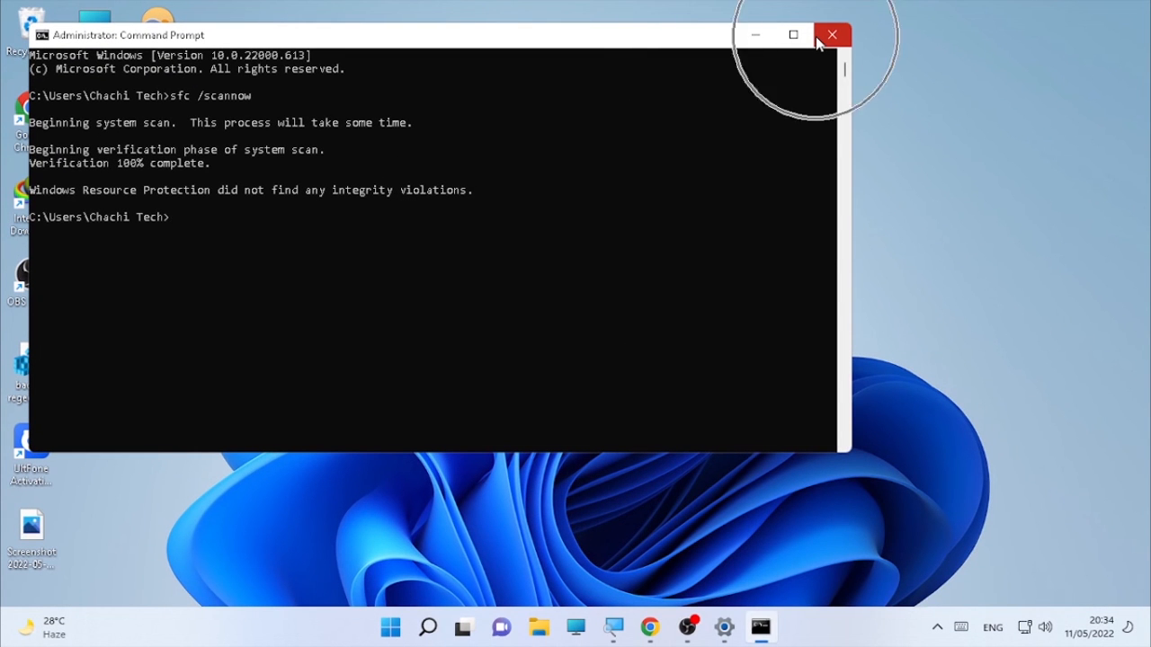
Step: Close Command Prompt and restart the PC from the Start button's right-click menu
click(819, 36)
right_click(409, 627)
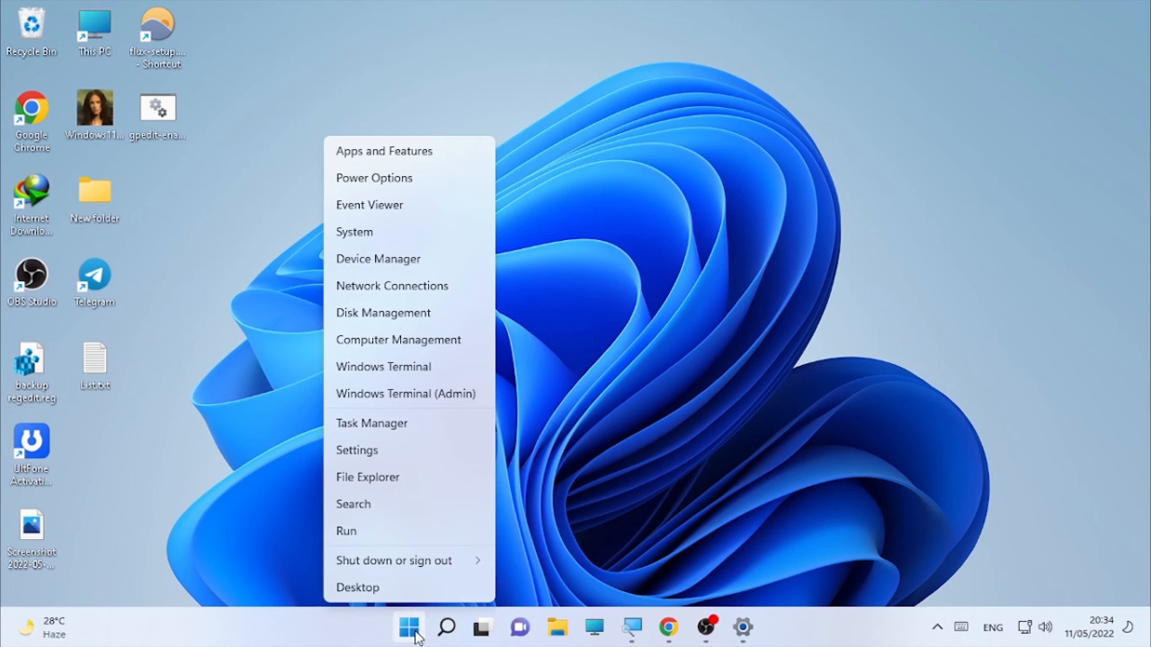
mouse_move(453, 564)
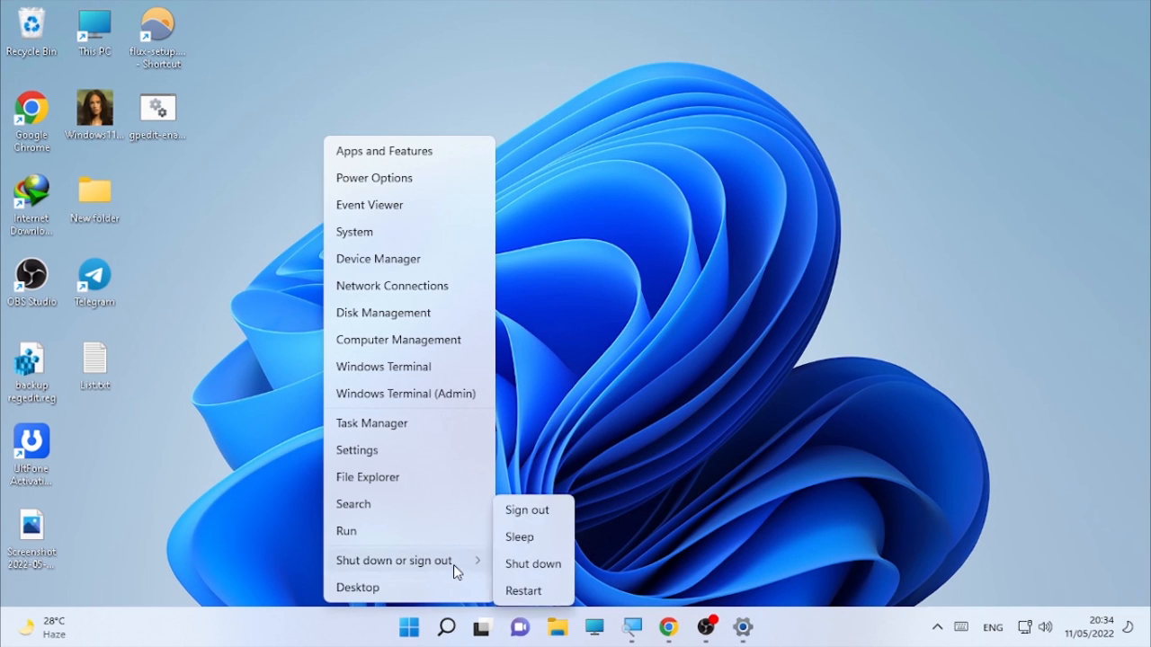
click(511, 585)
click(644, 467)
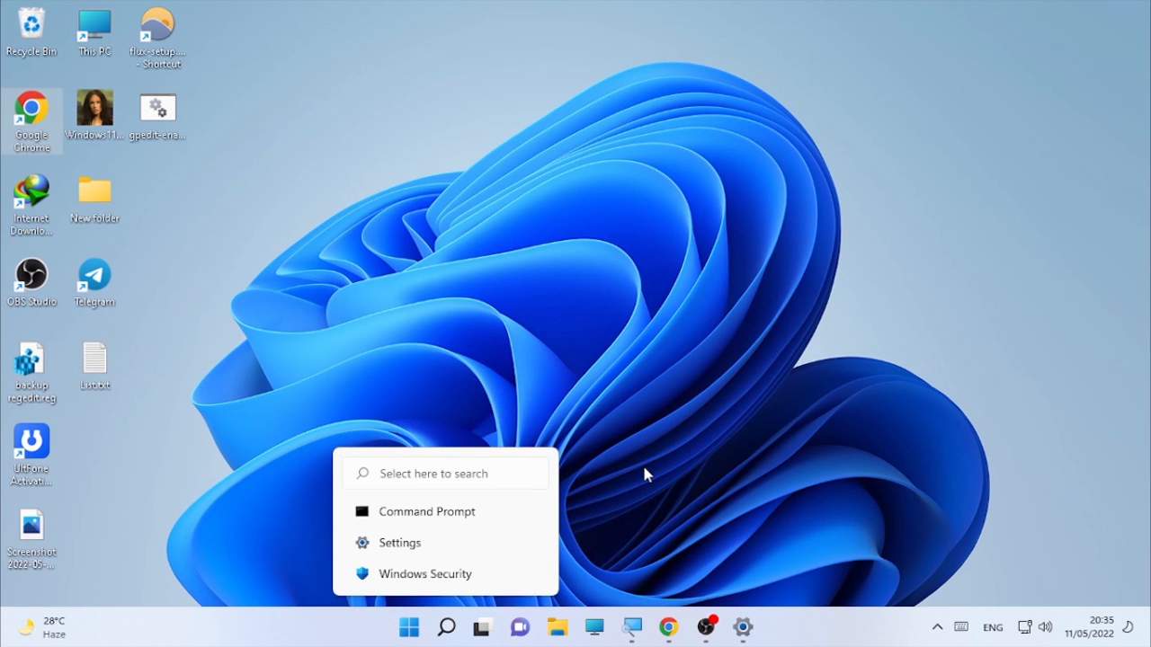